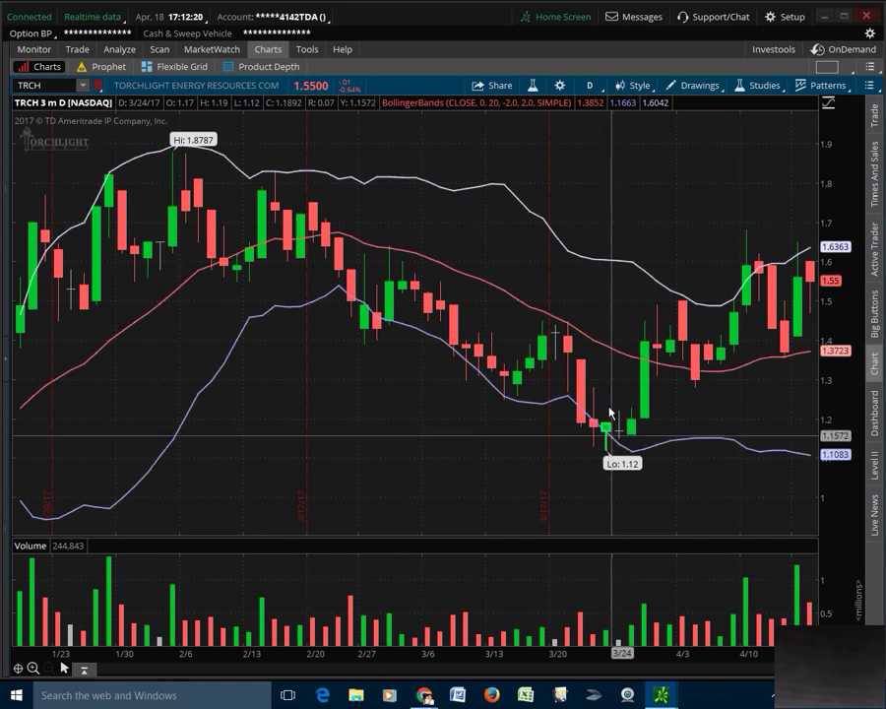
Change the TRCH chart time frame to 6 M : D for six months of daily candles.
left_click(591, 86)
left_click(582, 193)
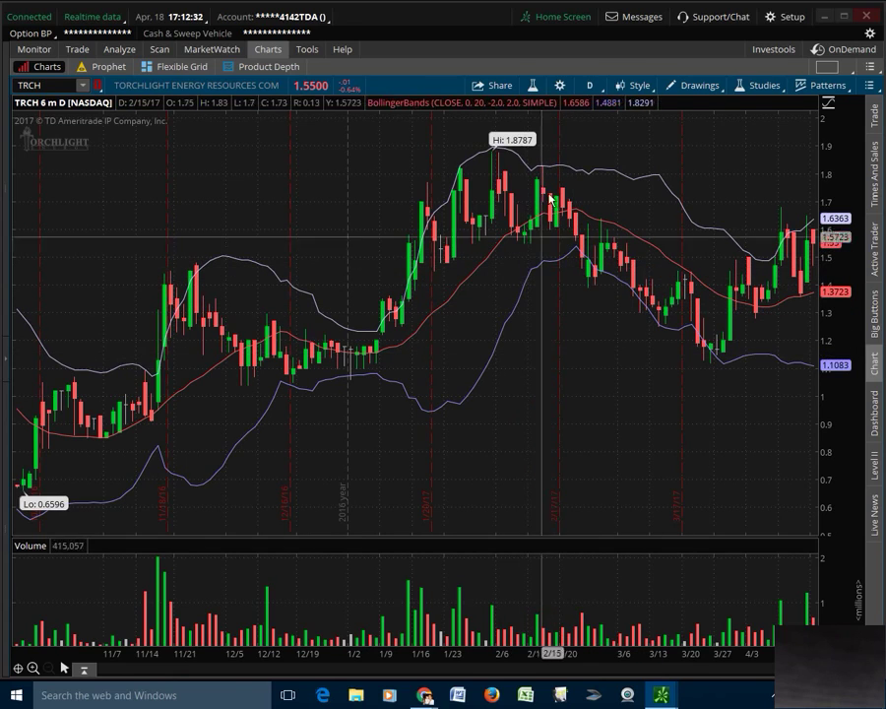
Switch the chart to 1 Y : D and add a MARK >= 1.878 alert at the yearly high.
left_click(590, 88)
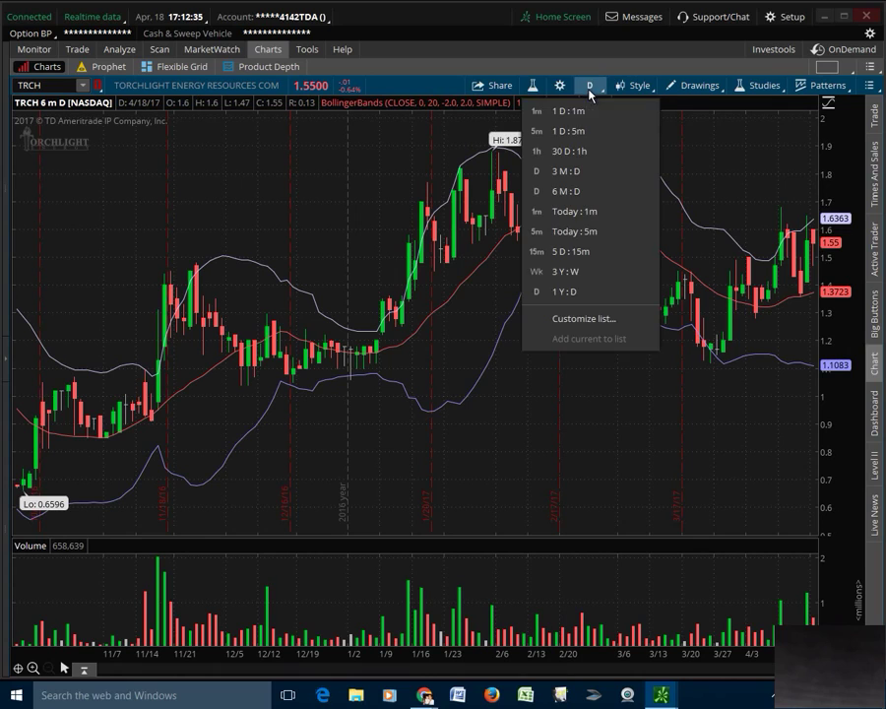
left_click(573, 293)
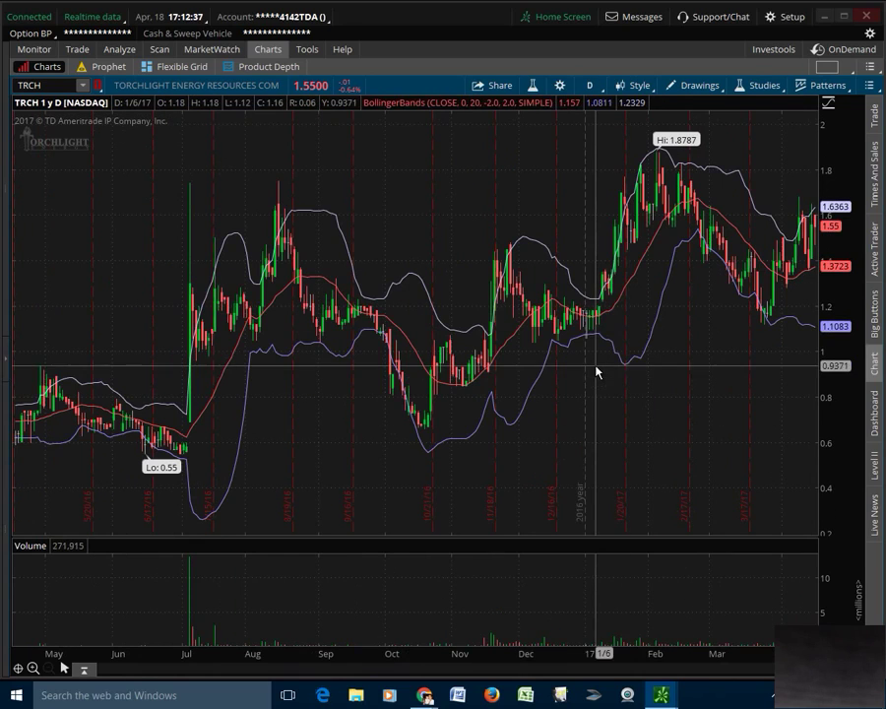
right_click(352, 157)
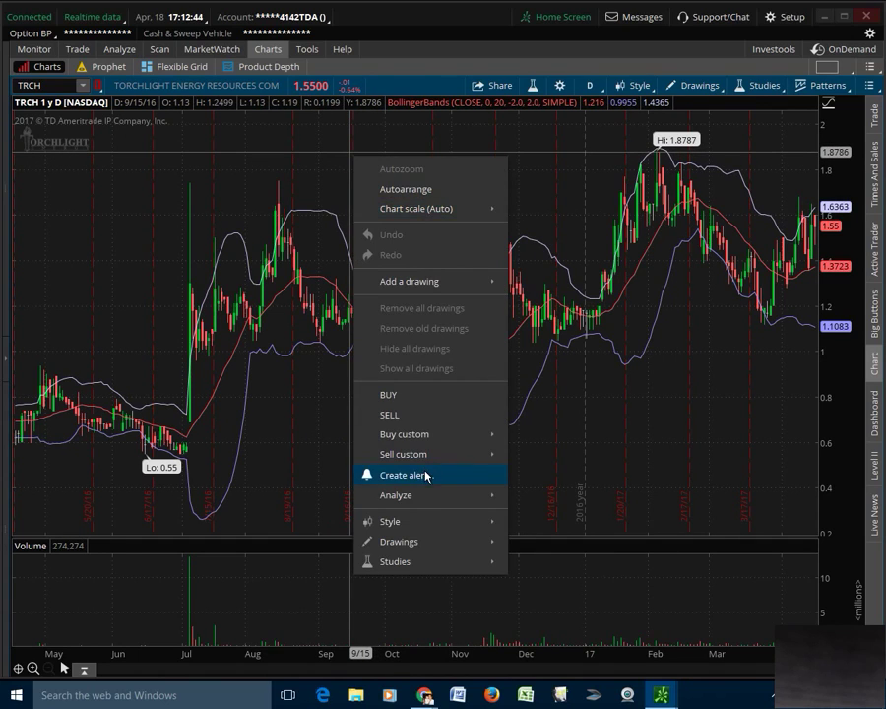
left_click(426, 477)
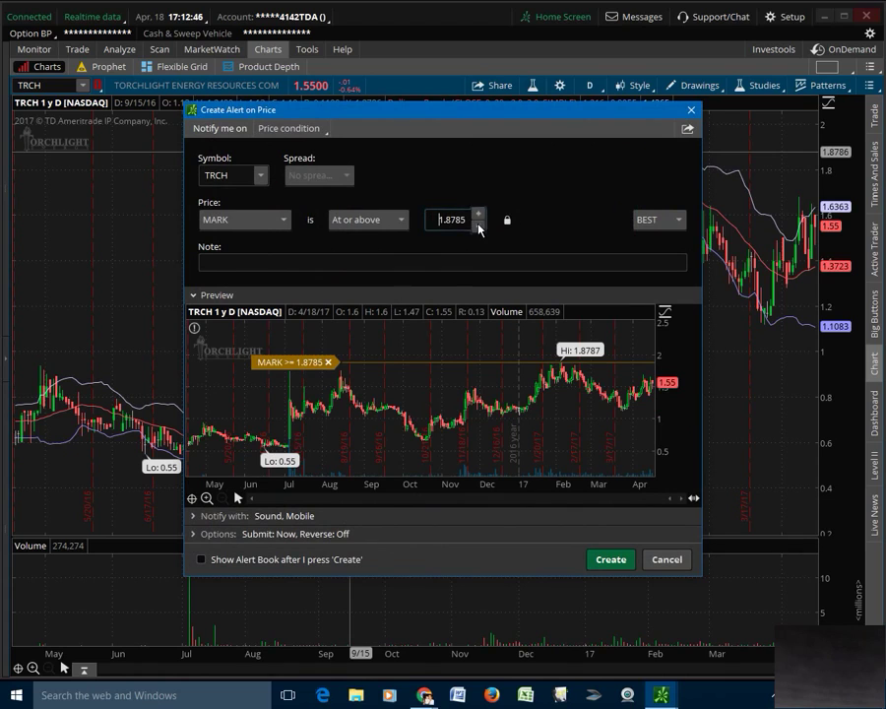
left_click(480, 228)
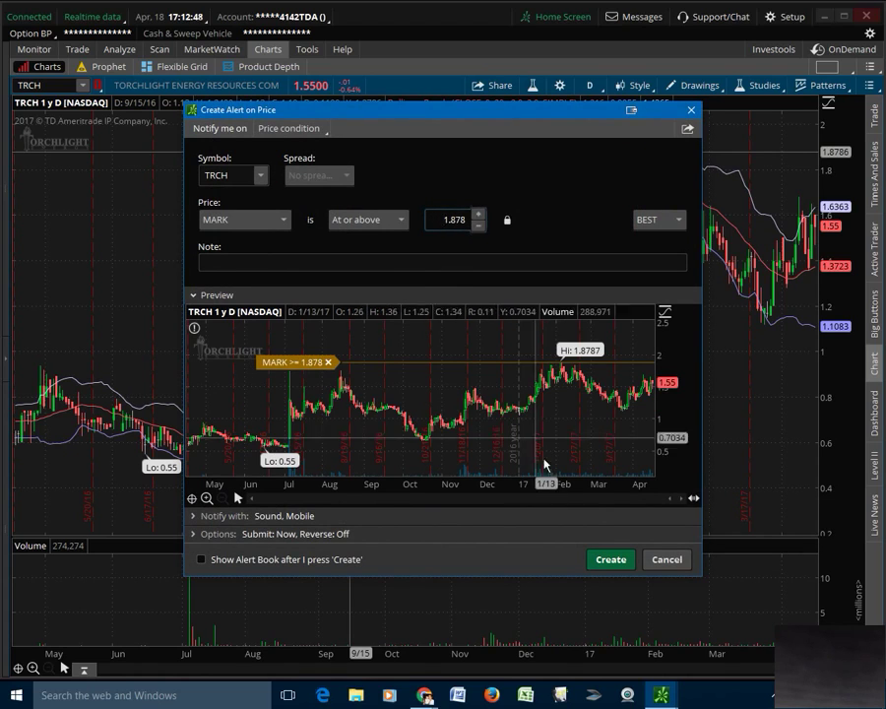
left_click(610, 559)
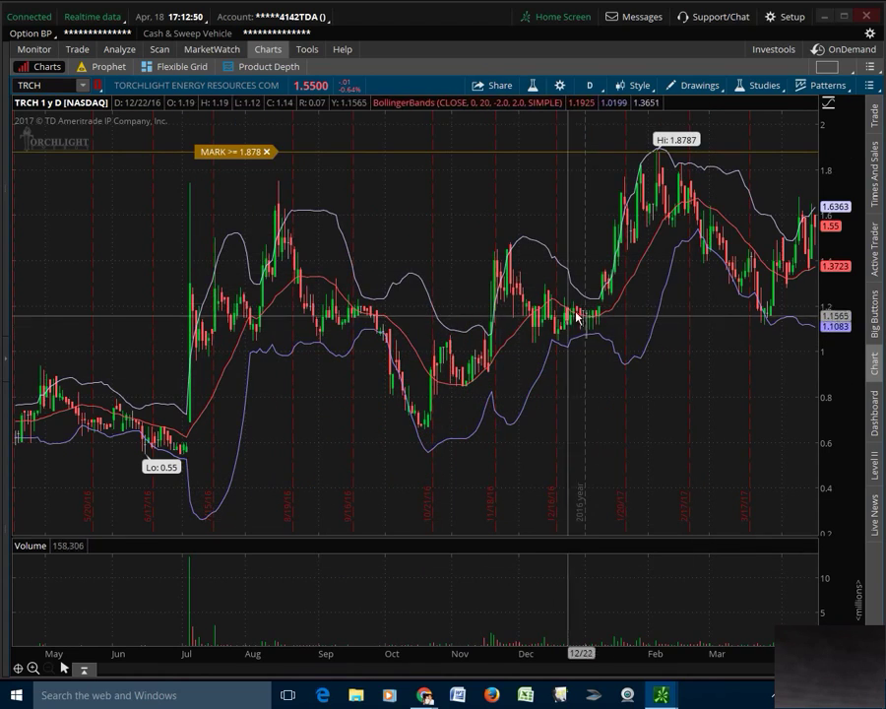
Switch the chart to 30 D : 1h and add a MARK >= 1.6199 price alert near 1.62.
left_click(590, 87)
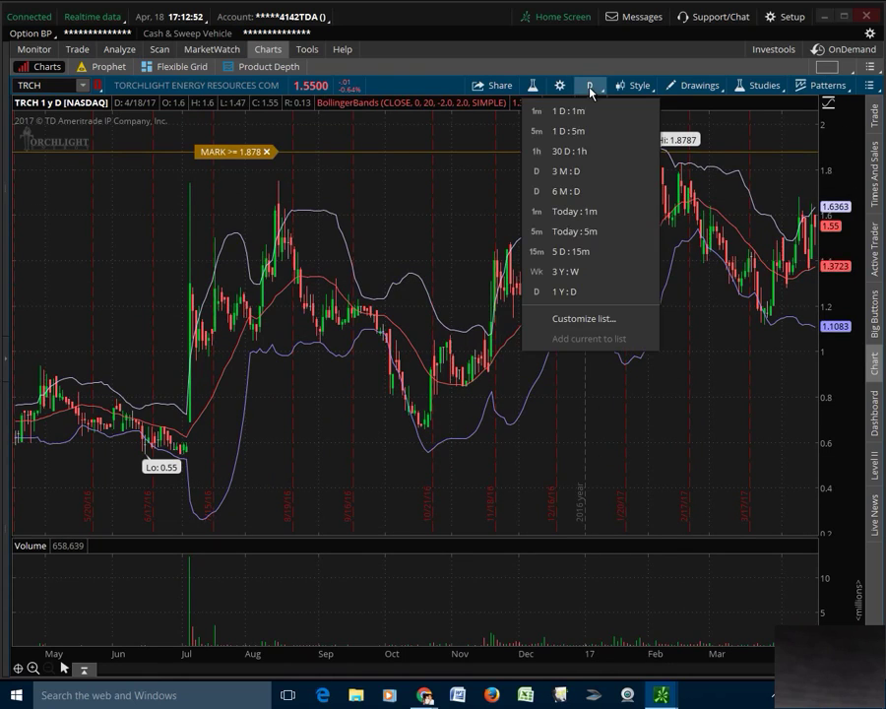
left_click(588, 154)
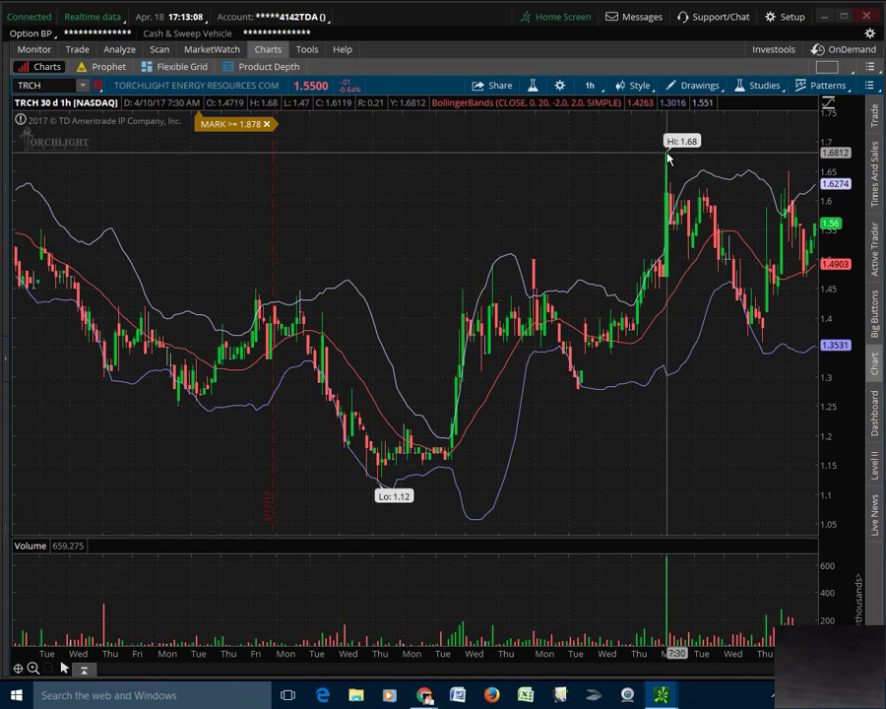
right_click(584, 194)
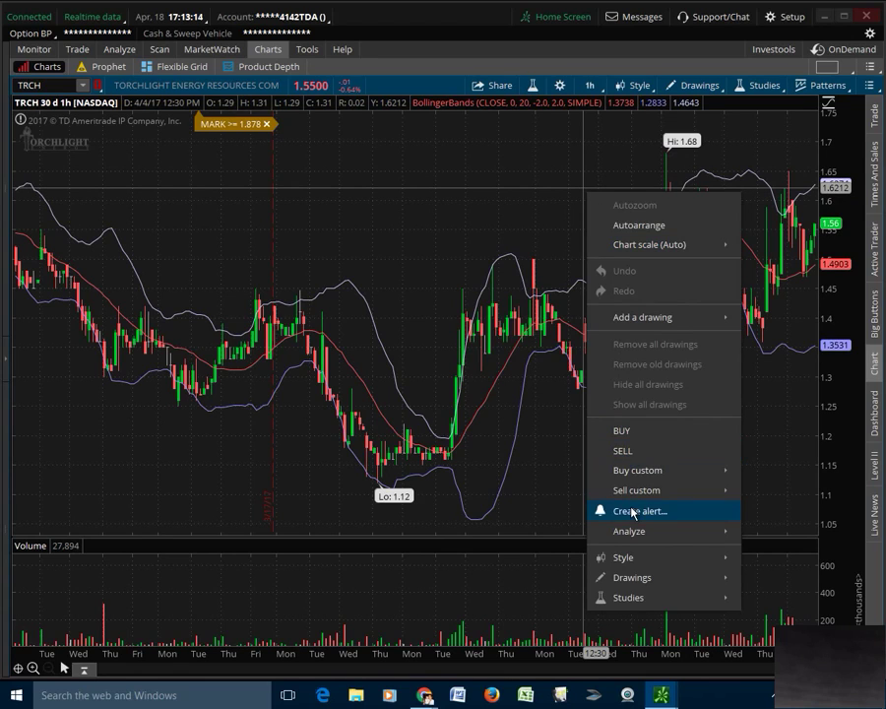
left_click(633, 512)
left_click(478, 227)
left_click(479, 228)
left_click(478, 227)
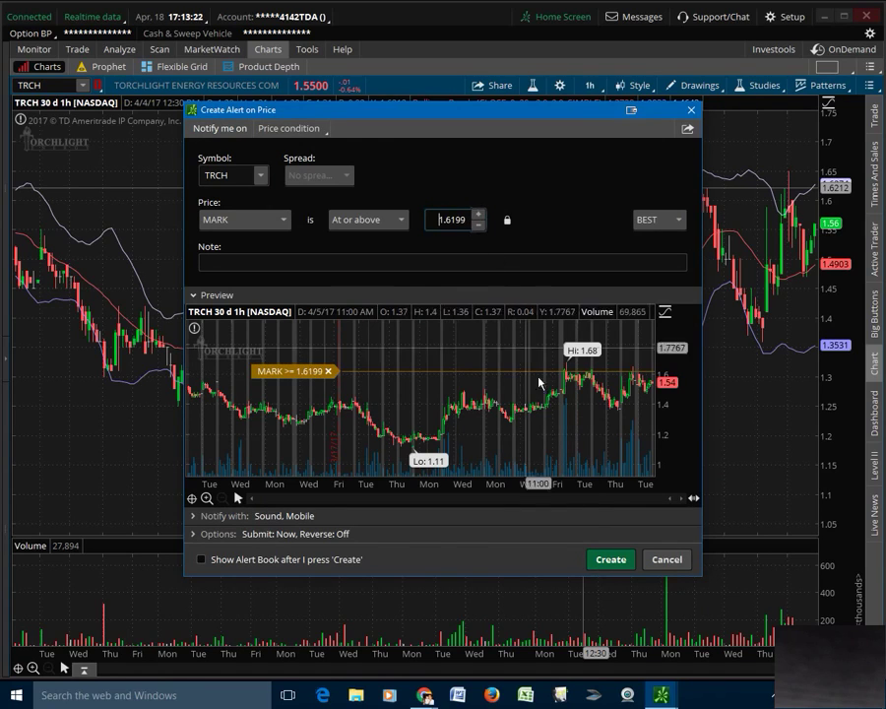
left_click(613, 561)
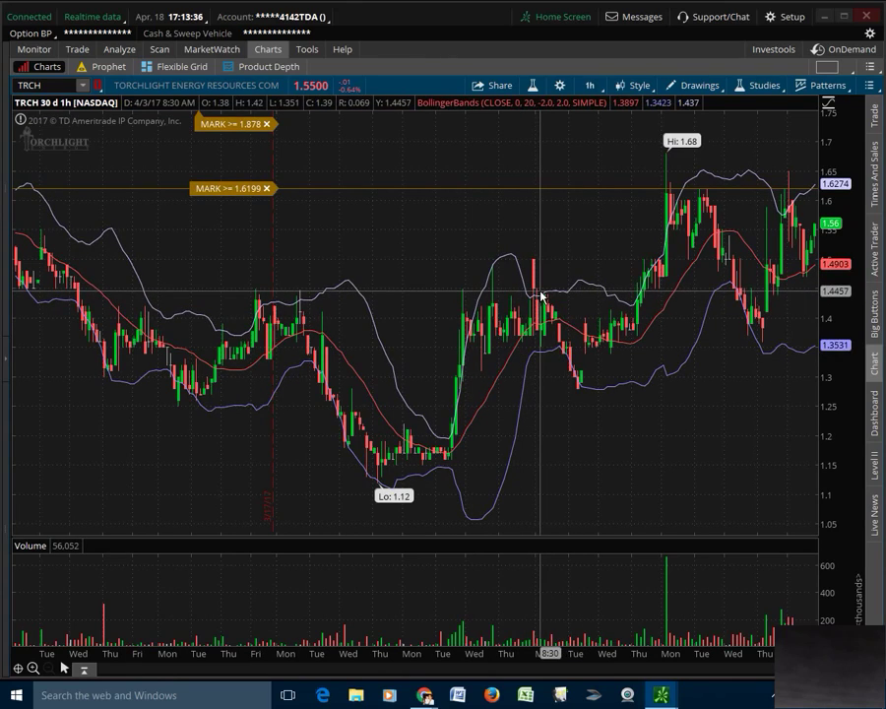
Add an At or below 1.448 MARK price alert near the 1.45 level on the hourly chart.
right_click(240, 288)
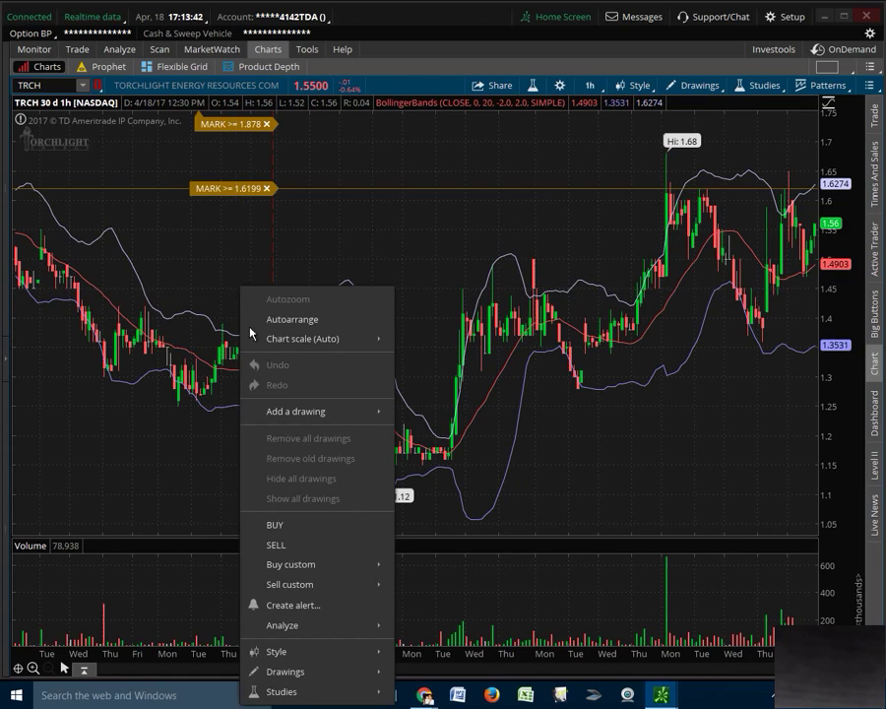
left_click(294, 604)
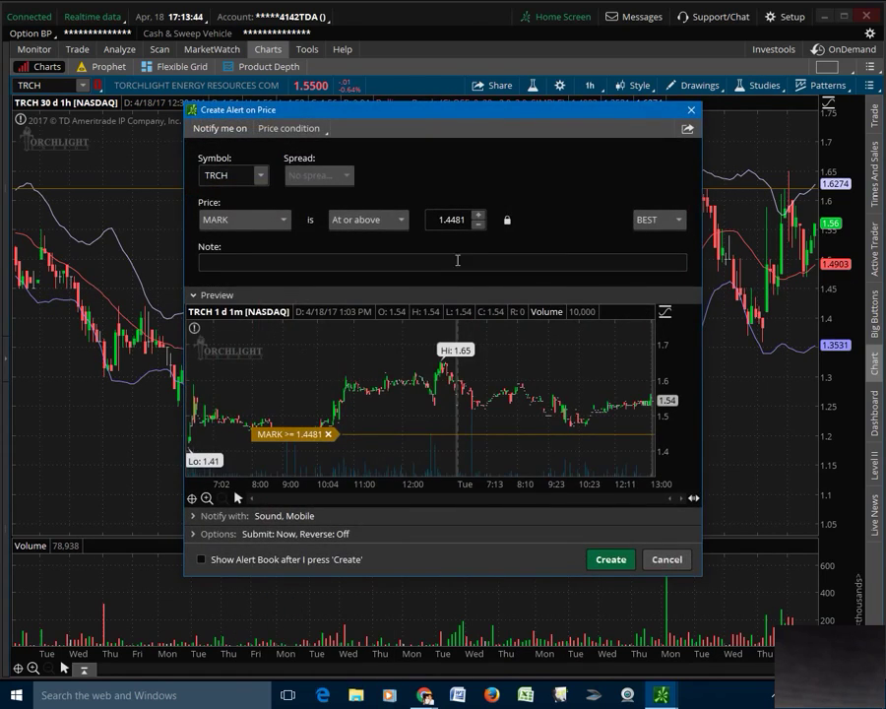
left_click(478, 226)
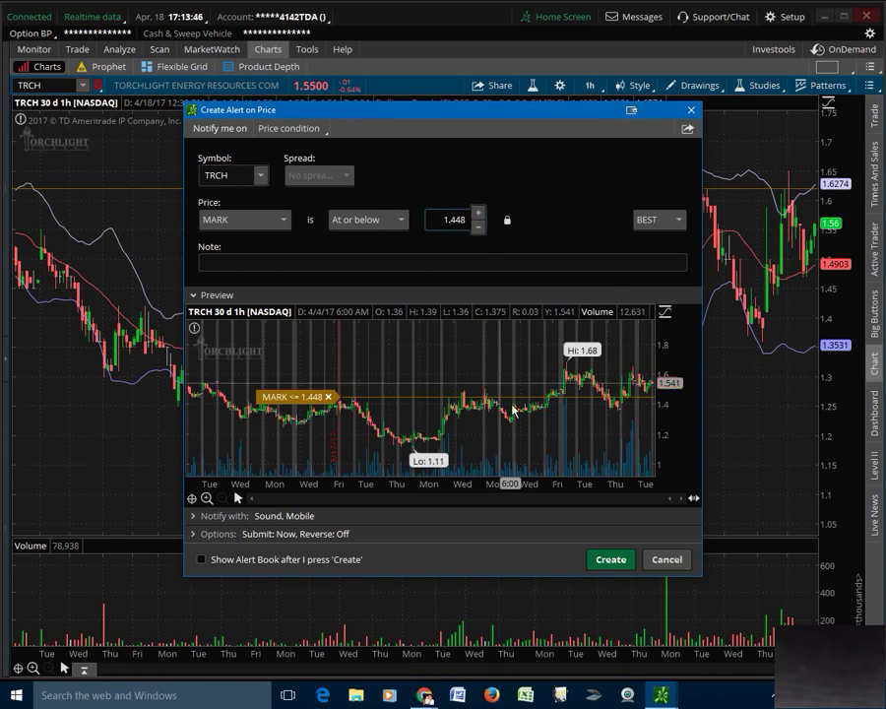
left_click(610, 559)
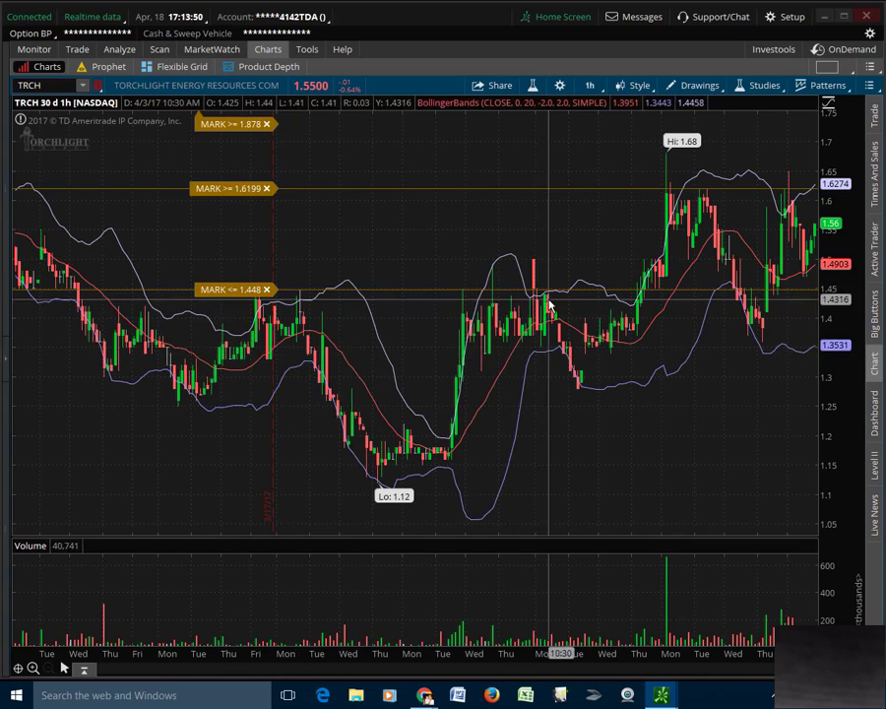
Switch the chart time frame to 5 D : 15m, then back to 3 M : D.
left_click(588, 87)
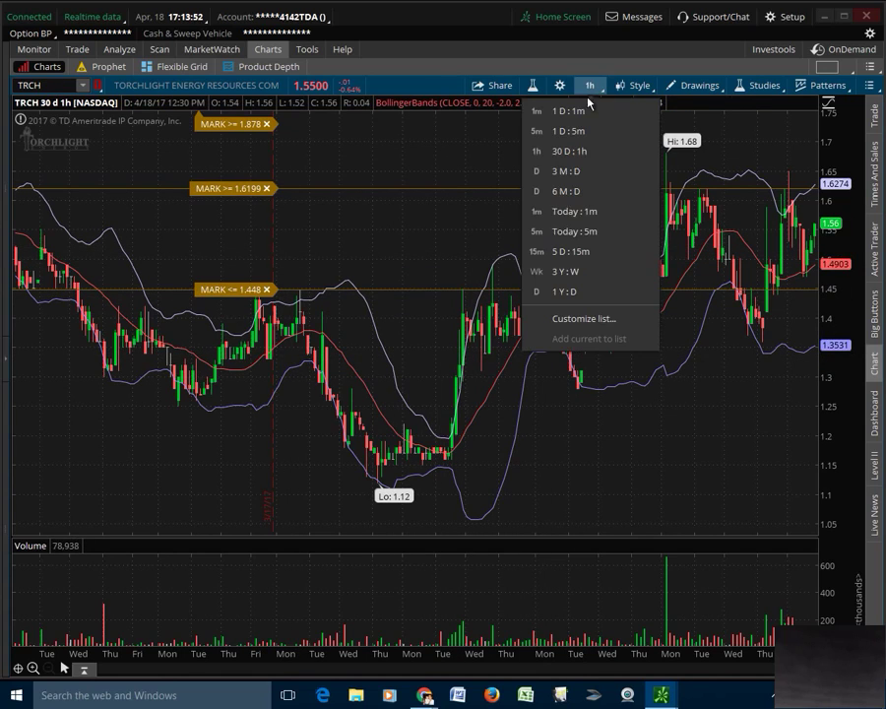
left_click(584, 254)
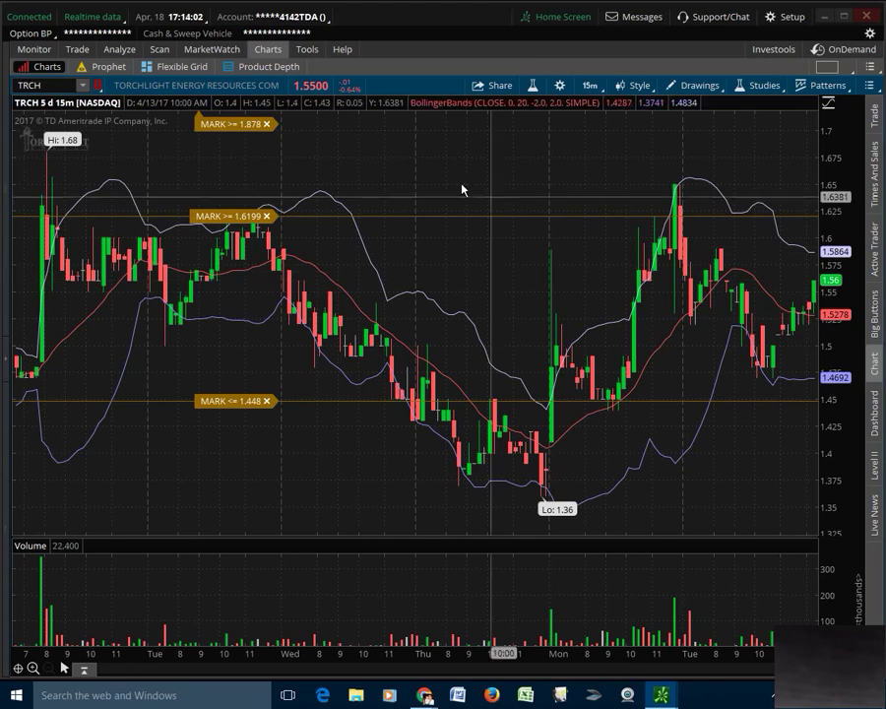
left_click(589, 86)
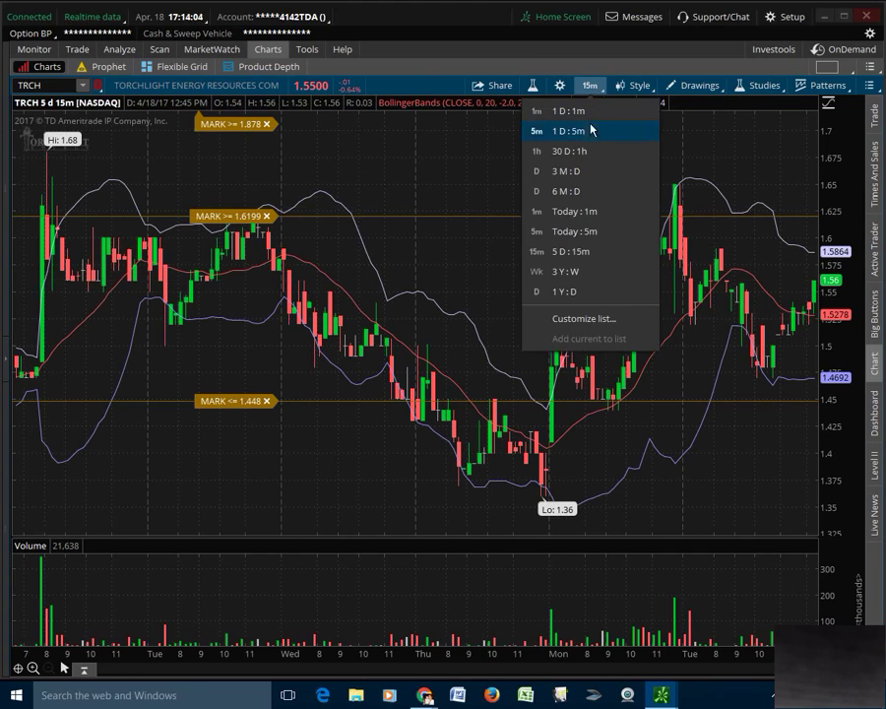
left_click(589, 174)
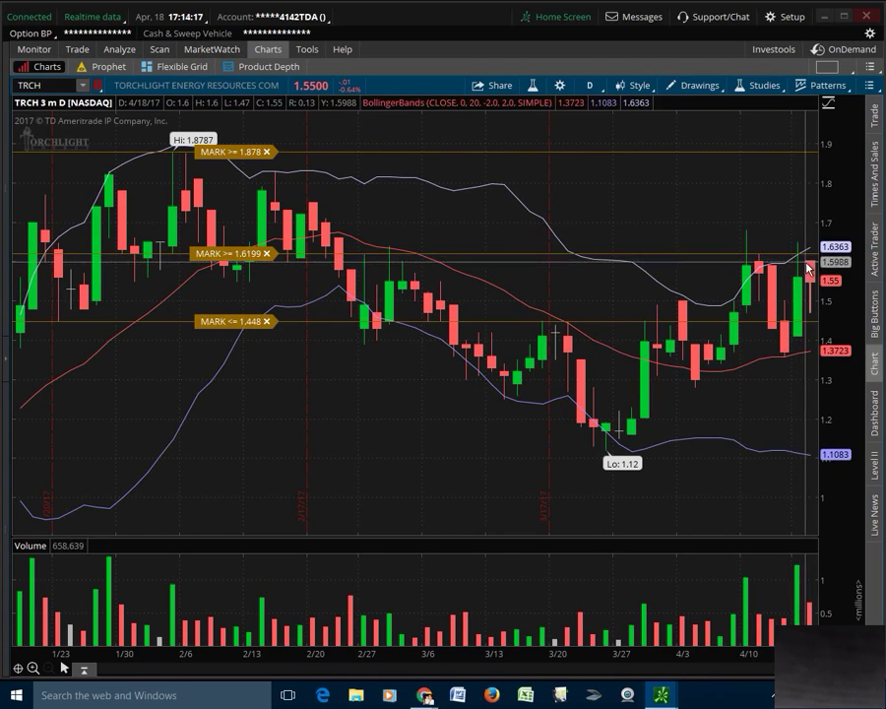
Turn off Show Extended-Hours Trading session and return to the single full-size chart view.
left_click(165, 67)
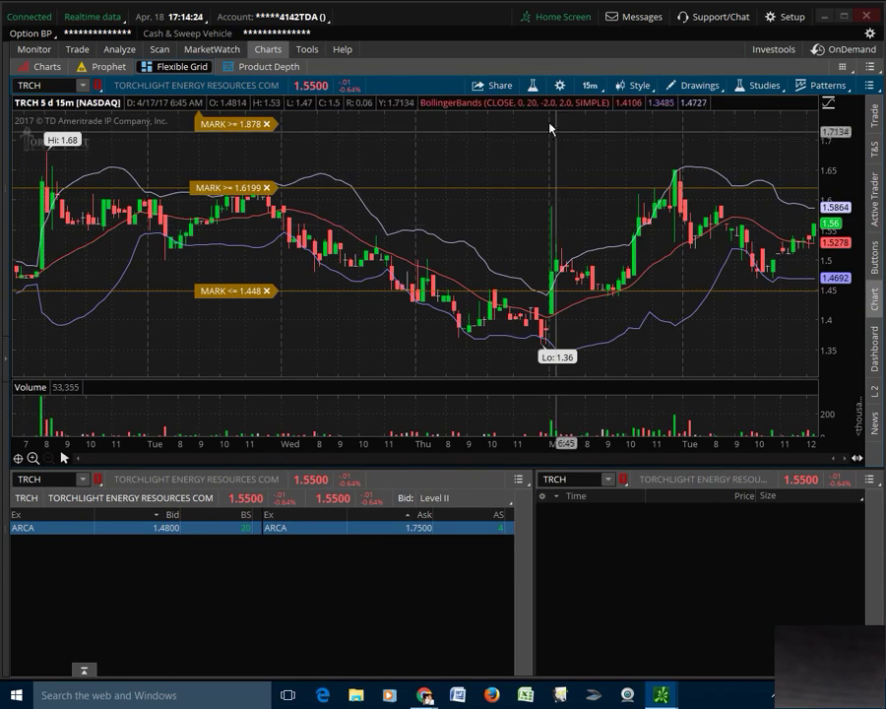
left_click(635, 86)
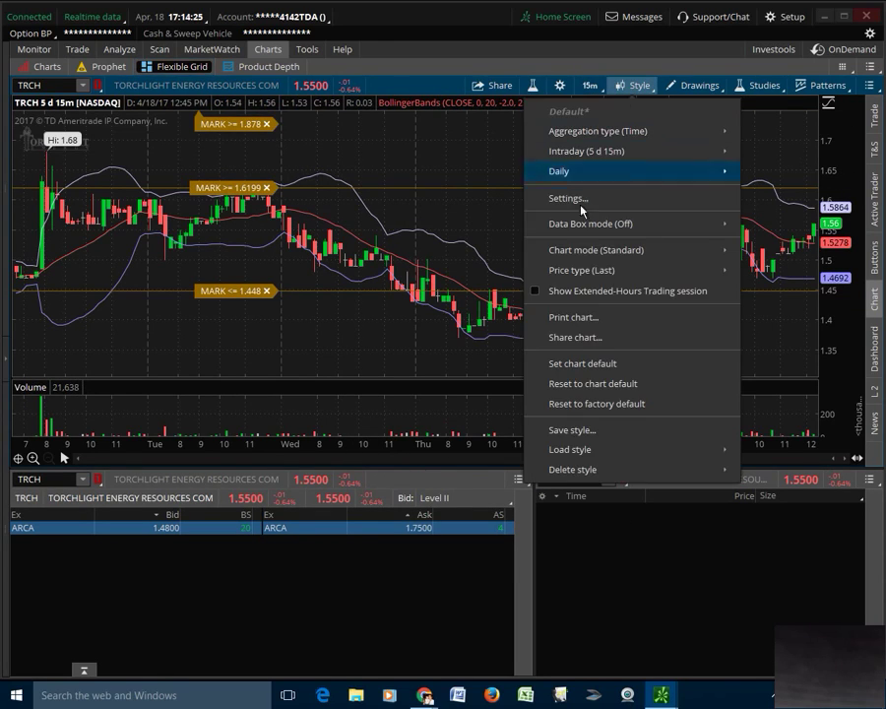
left_click(595, 291)
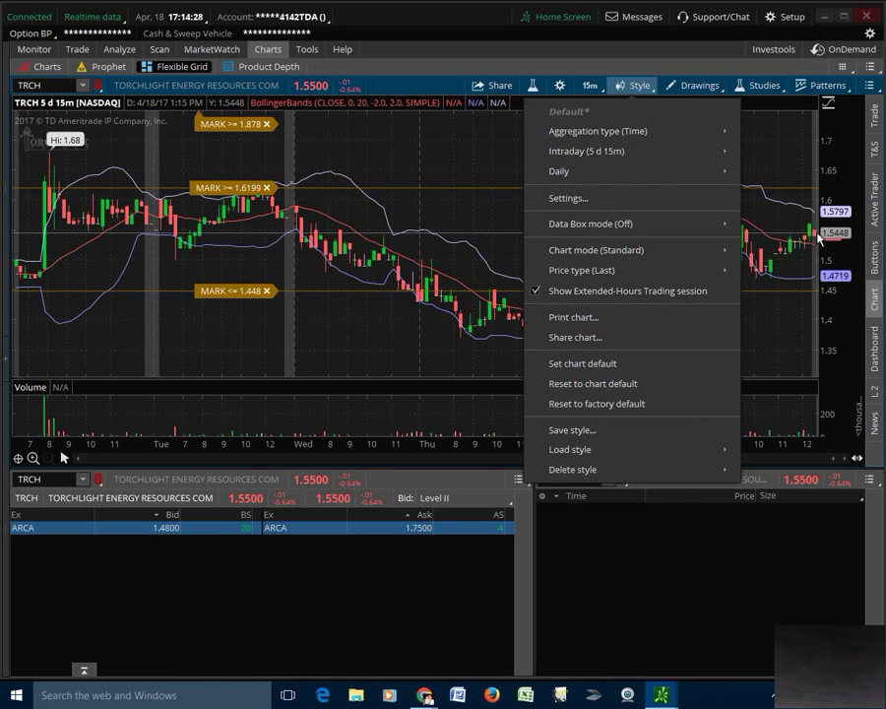
left_click(580, 296)
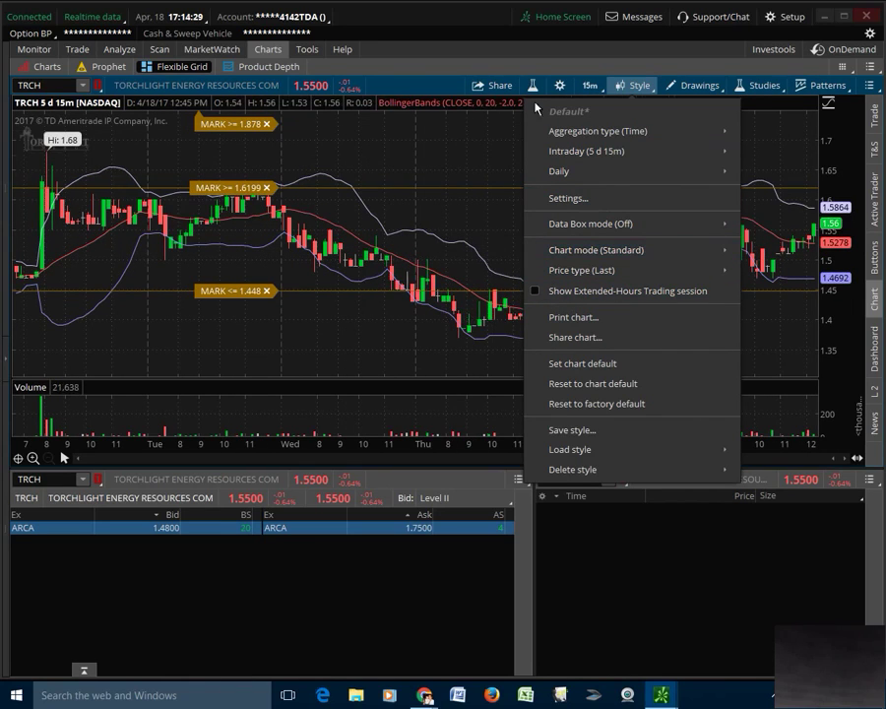
left_click(590, 86)
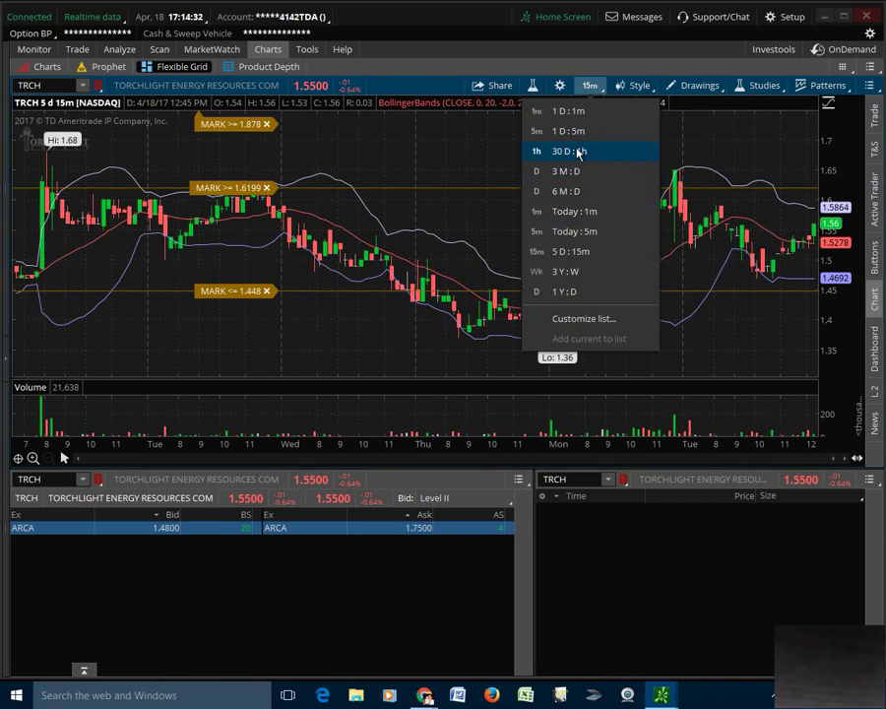
left_click(592, 260)
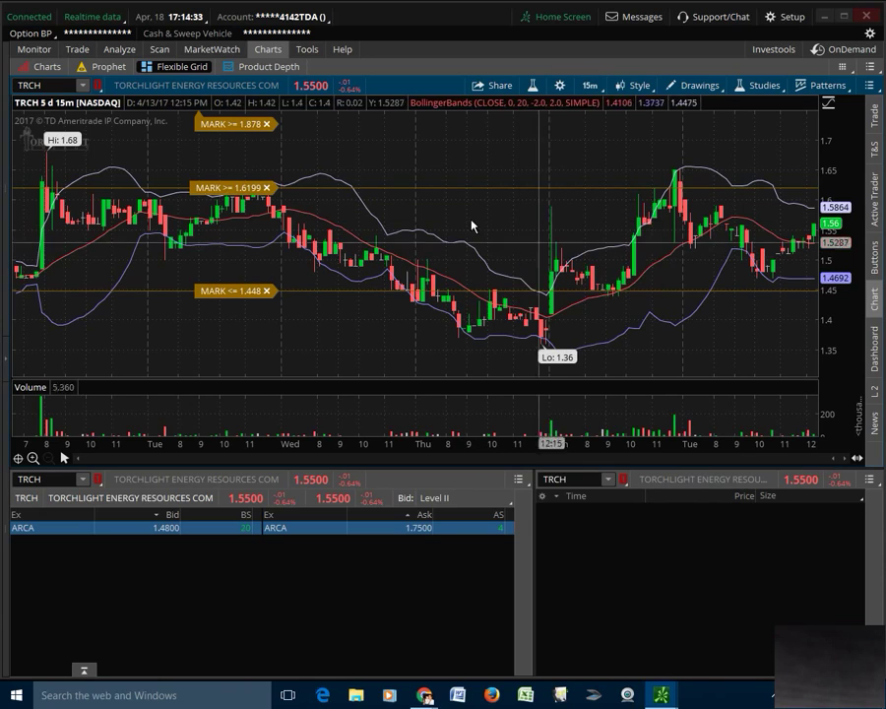
left_click(38, 68)
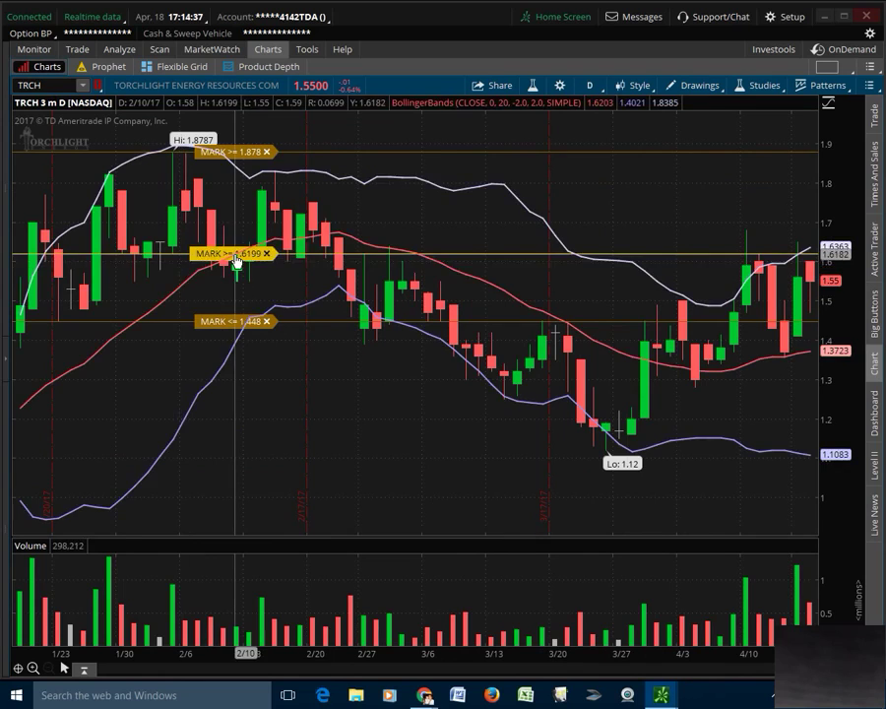
Switch the chart time frame to 1 D : 5m, then to 3 Y : W weekly bars.
left_click(591, 86)
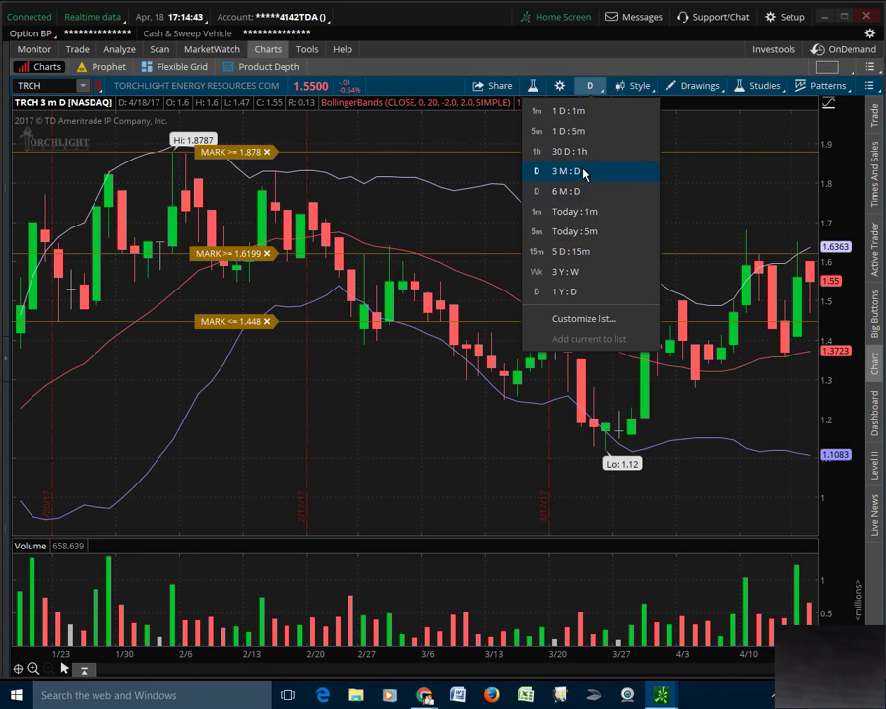
left_click(576, 139)
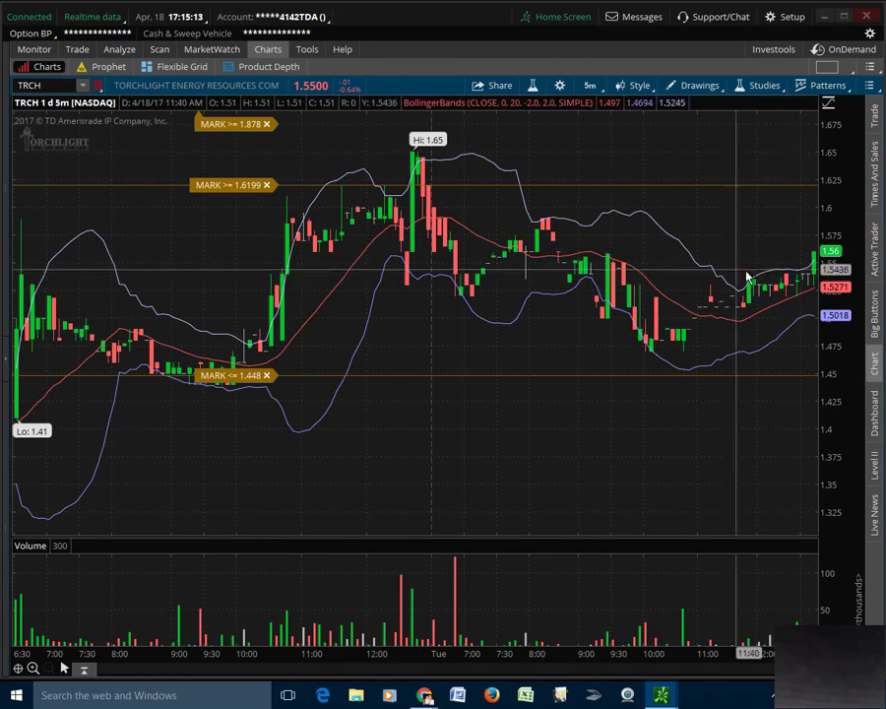
left_click(588, 87)
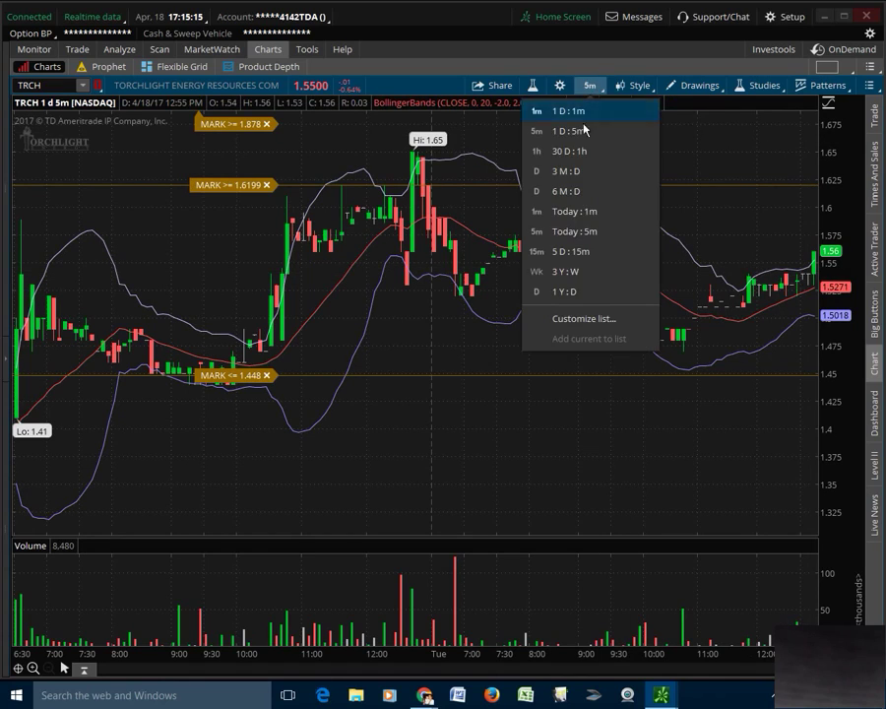
left_click(576, 278)
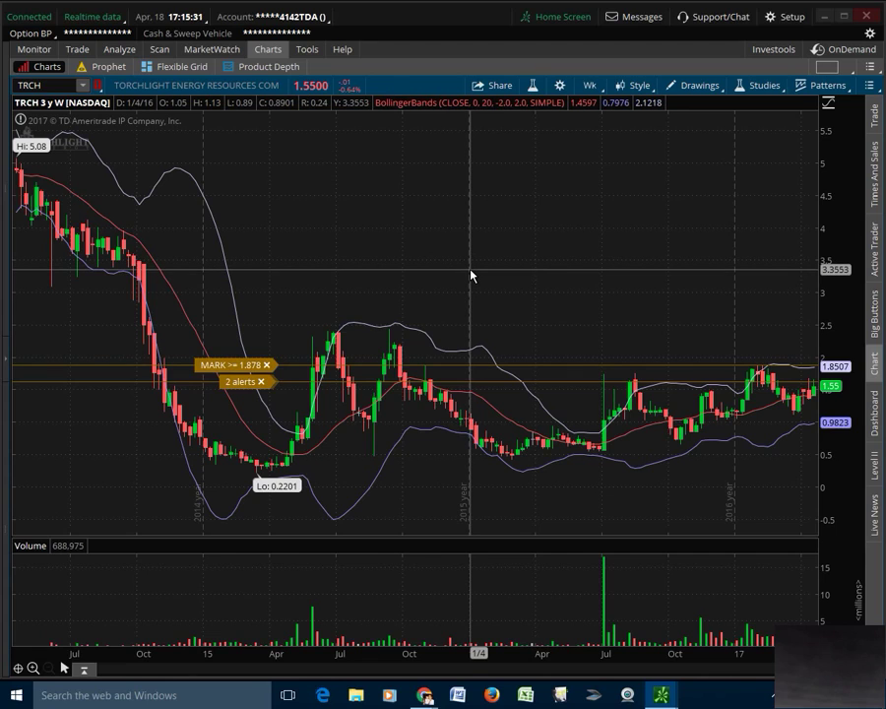
Zoom into the bars from 1/4/16 onward, Autozoom back out, and begin a new price alert.
left_click_drag(471, 275, 819, 283)
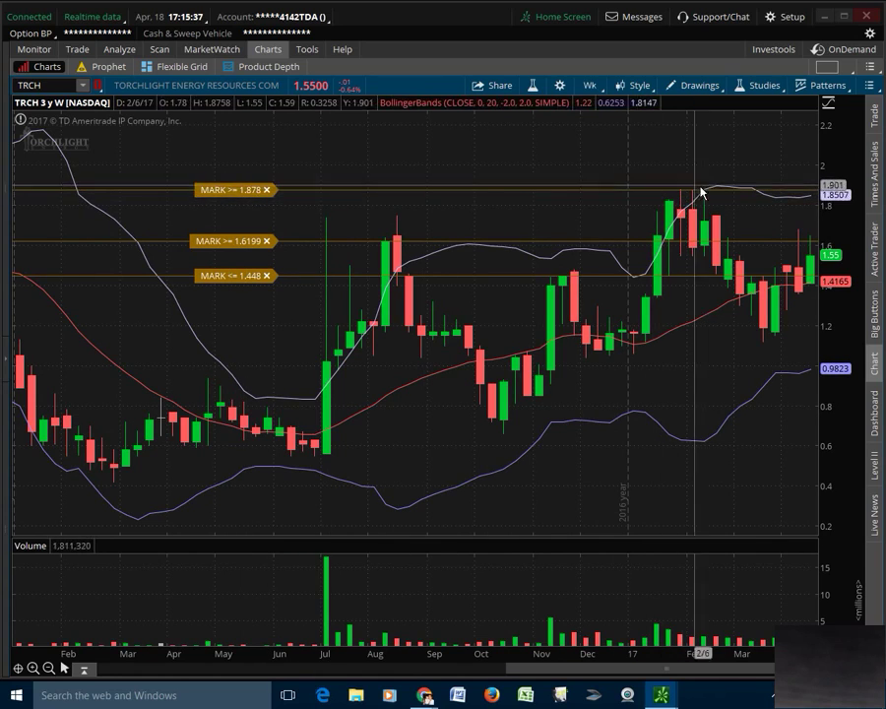
left_click(590, 86)
right_click(423, 139)
left_click(463, 147)
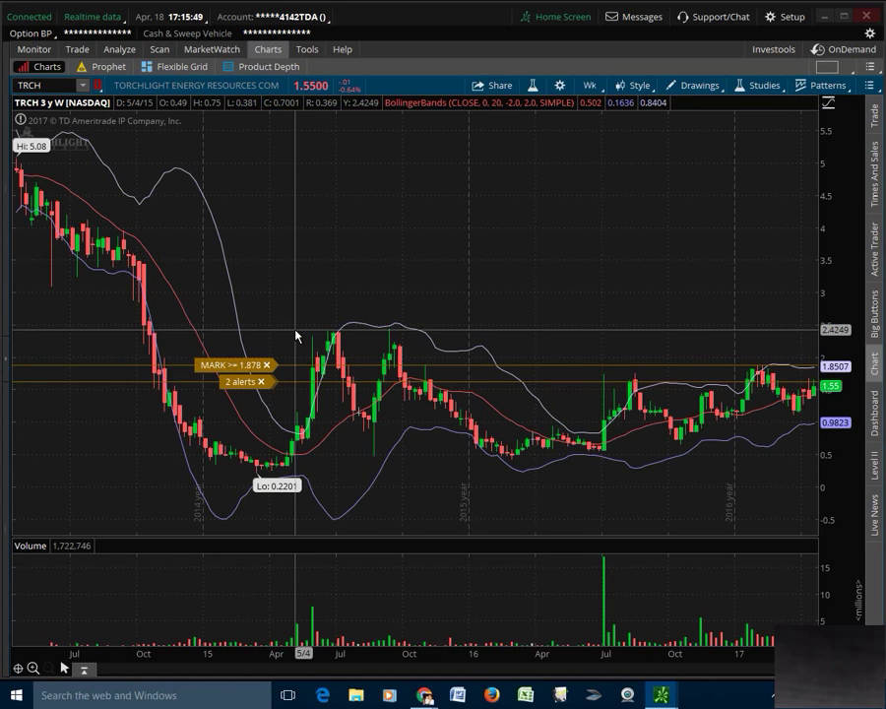
right_click(296, 338)
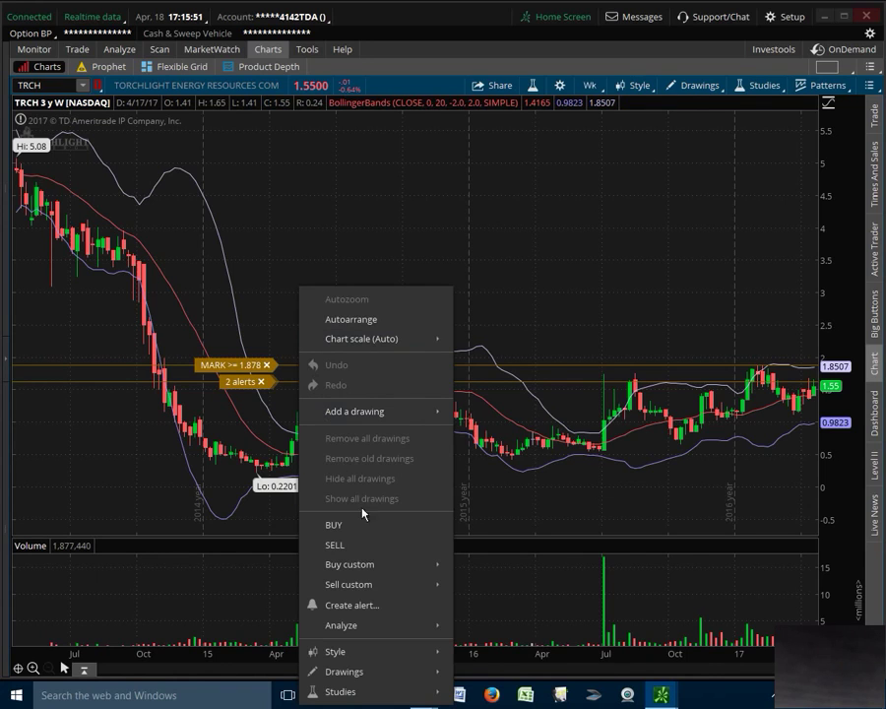
left_click(371, 608)
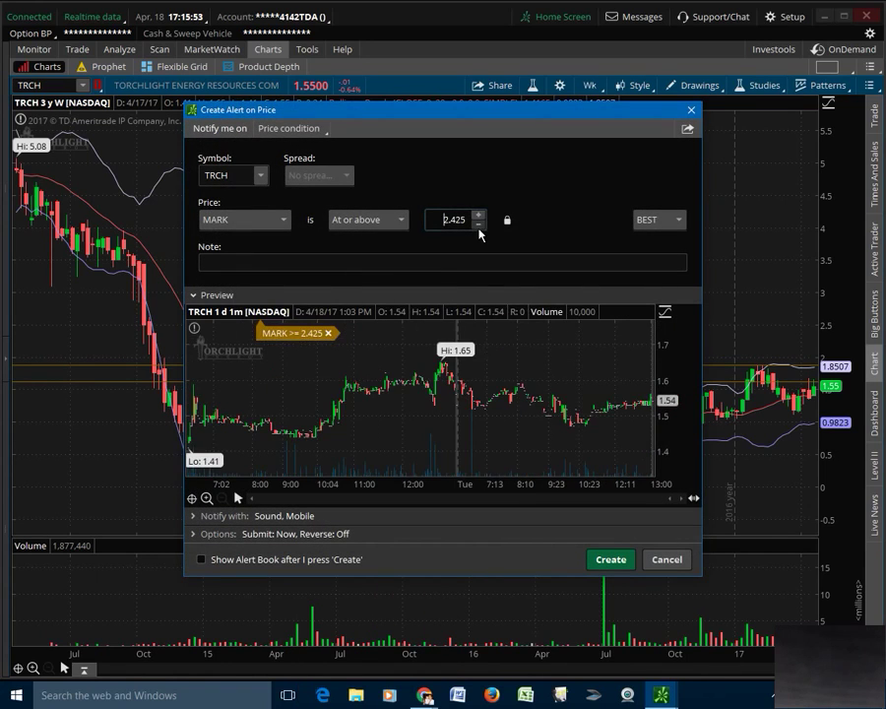
Create the TRCH price alert at MARK at or above 2.425.
left_click(478, 227)
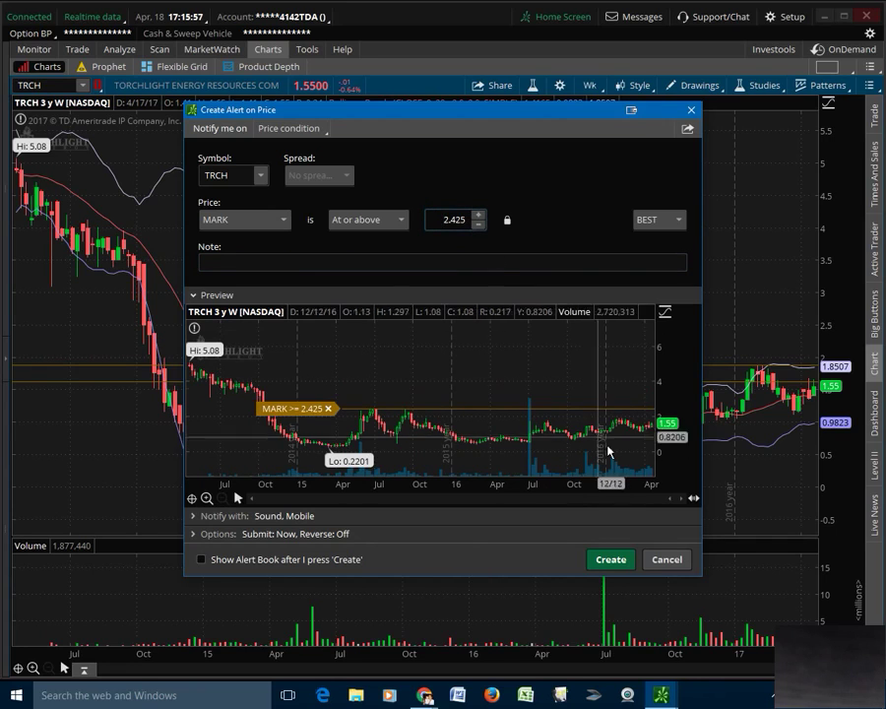
left_click(608, 559)
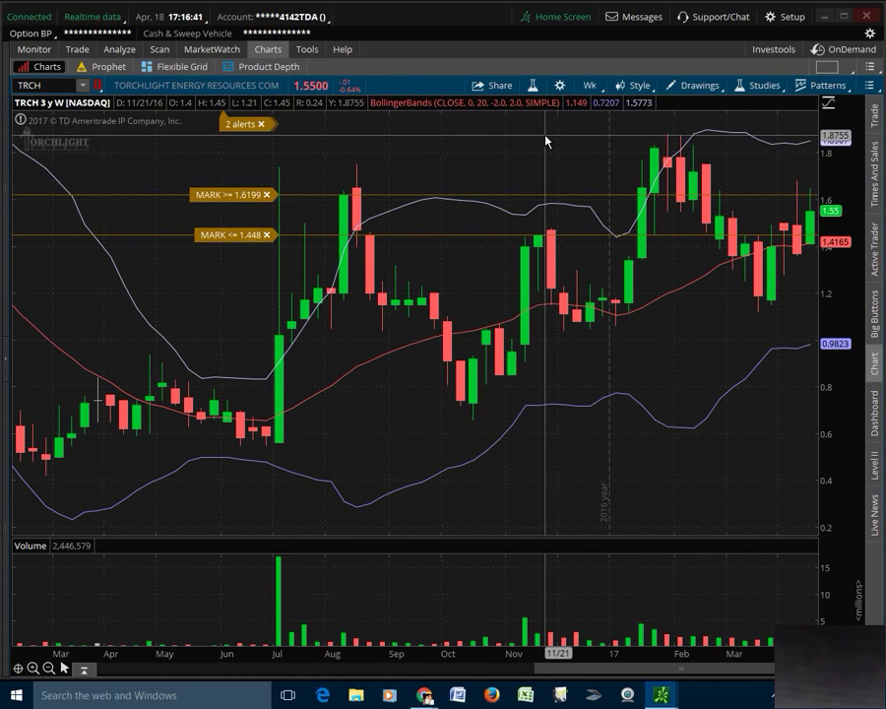
Review the grouped 2.425 and 1.878 alerts badge, then reopen the chart's action list.
right_click(463, 155)
left_click(668, 135)
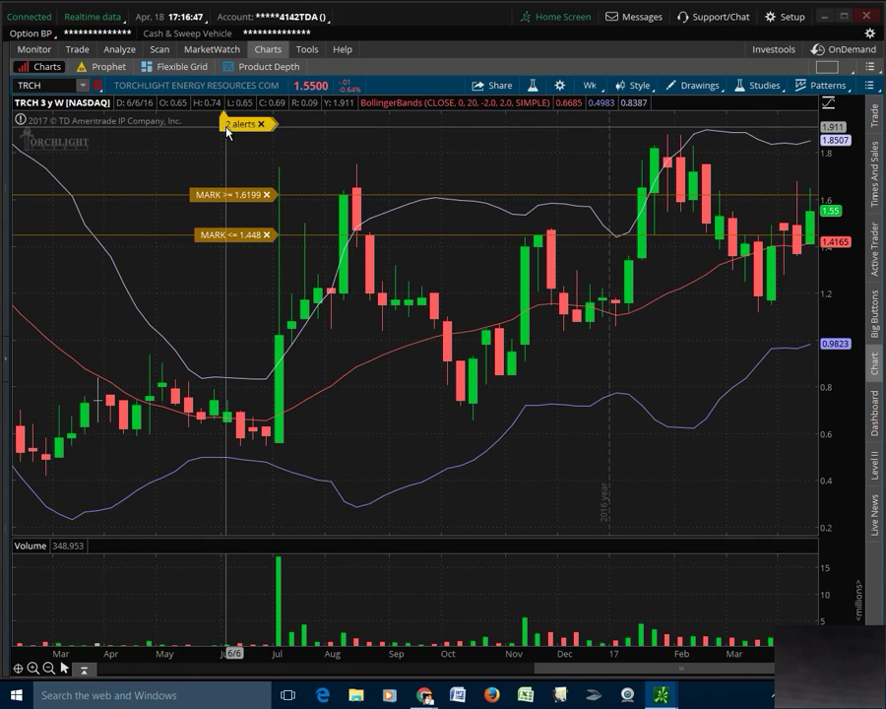
mouse_move(227, 132)
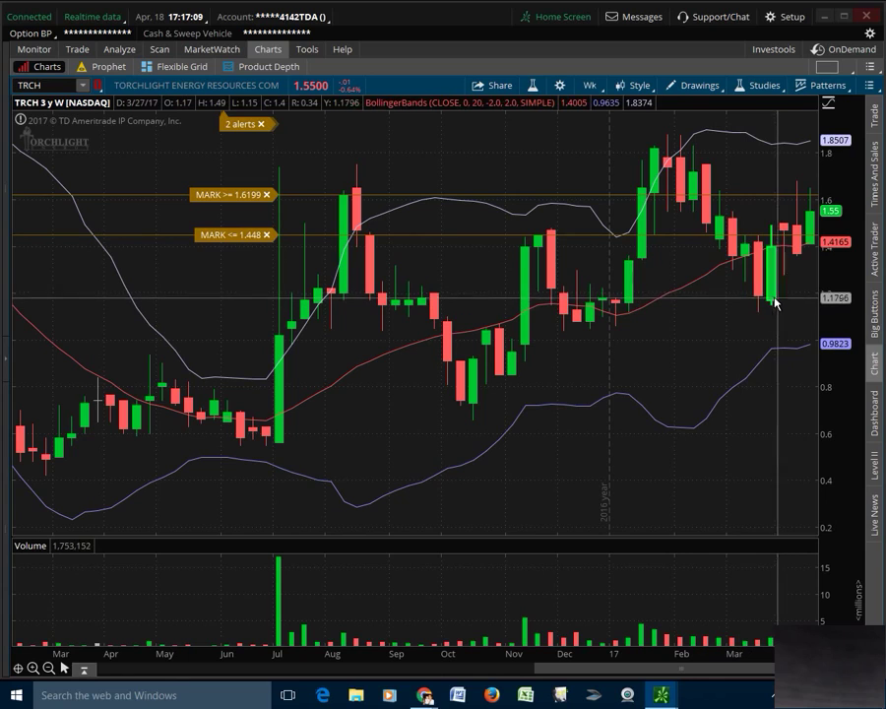
right_click(723, 318)
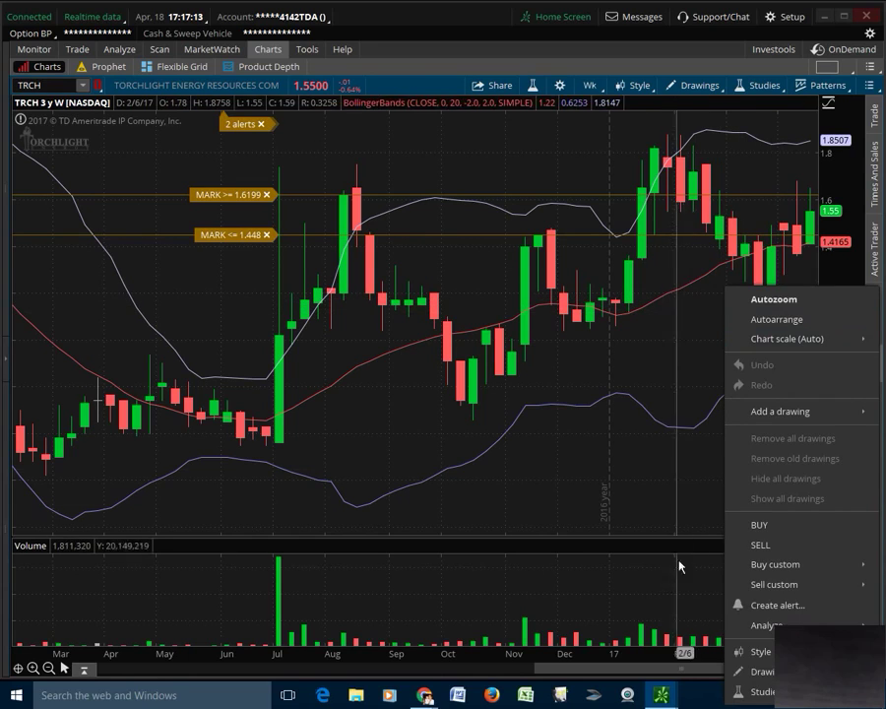
Add a MARK at-or-below 1.12 price alert to the TRCH weekly chart.
left_click(778, 604)
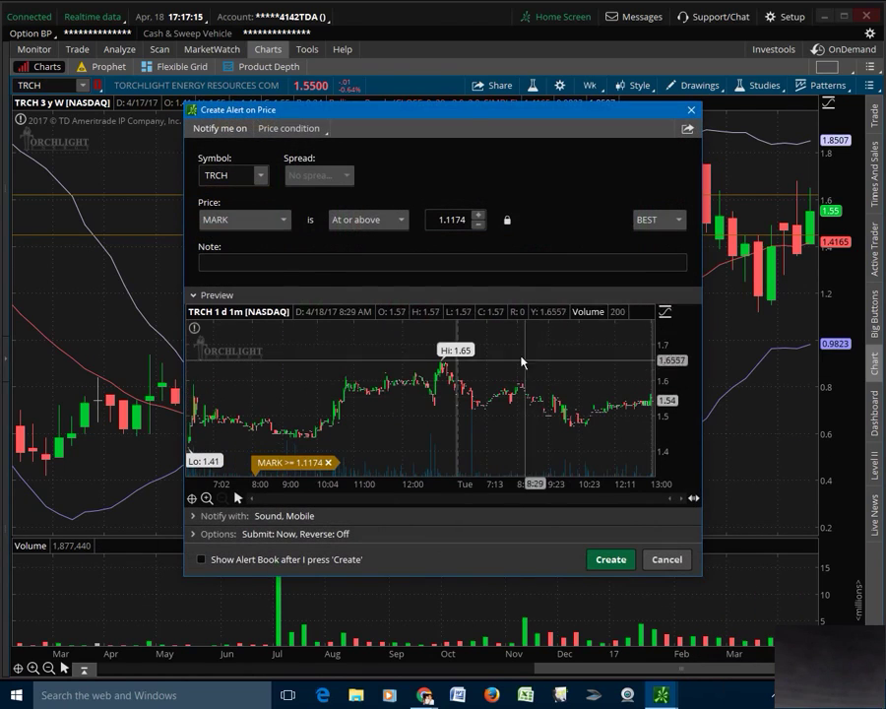
left_click(479, 216)
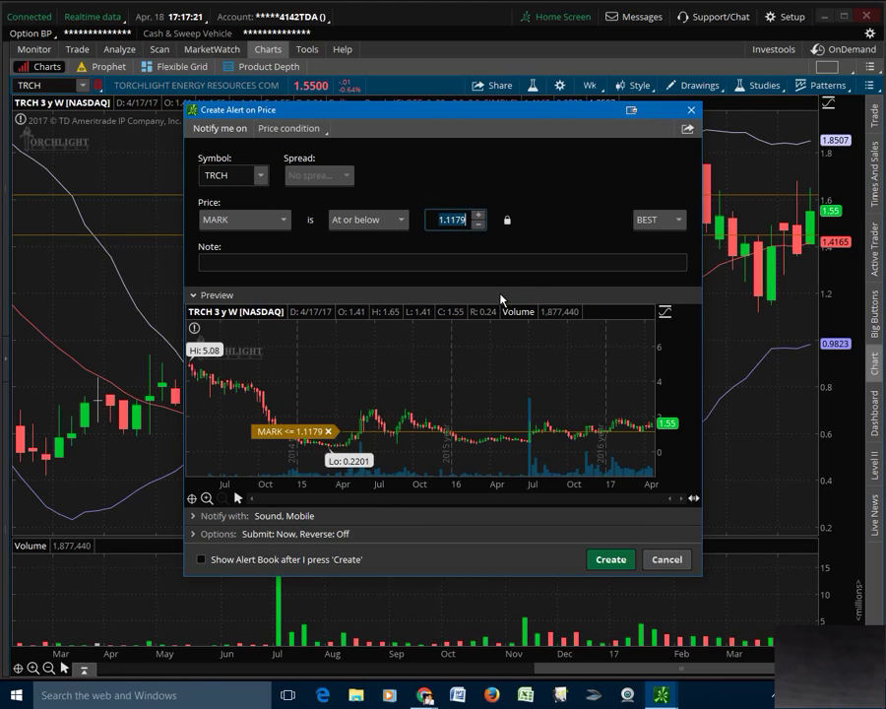
type("1.12")
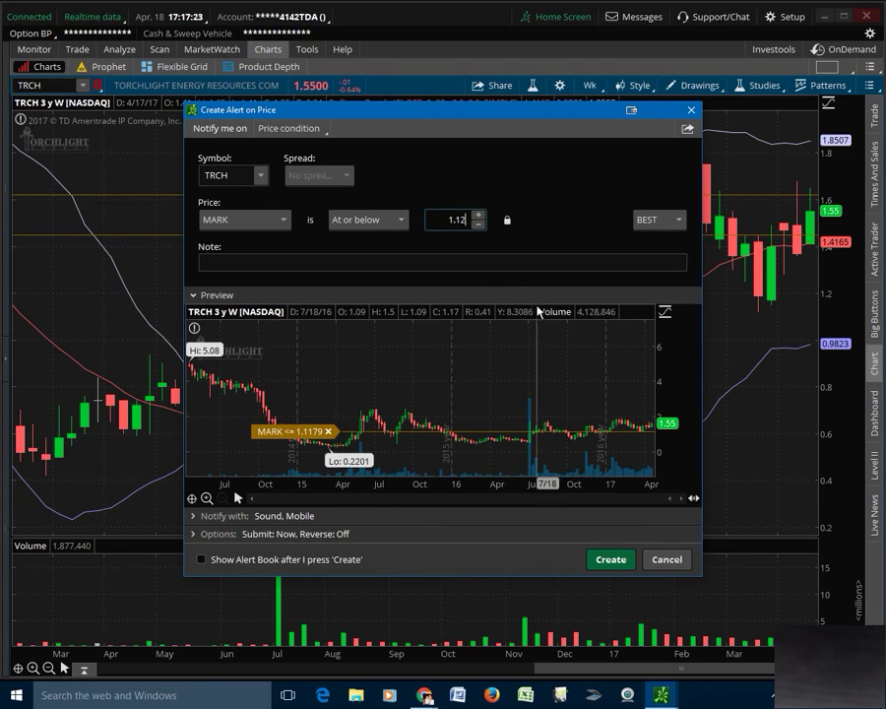
left_click(623, 561)
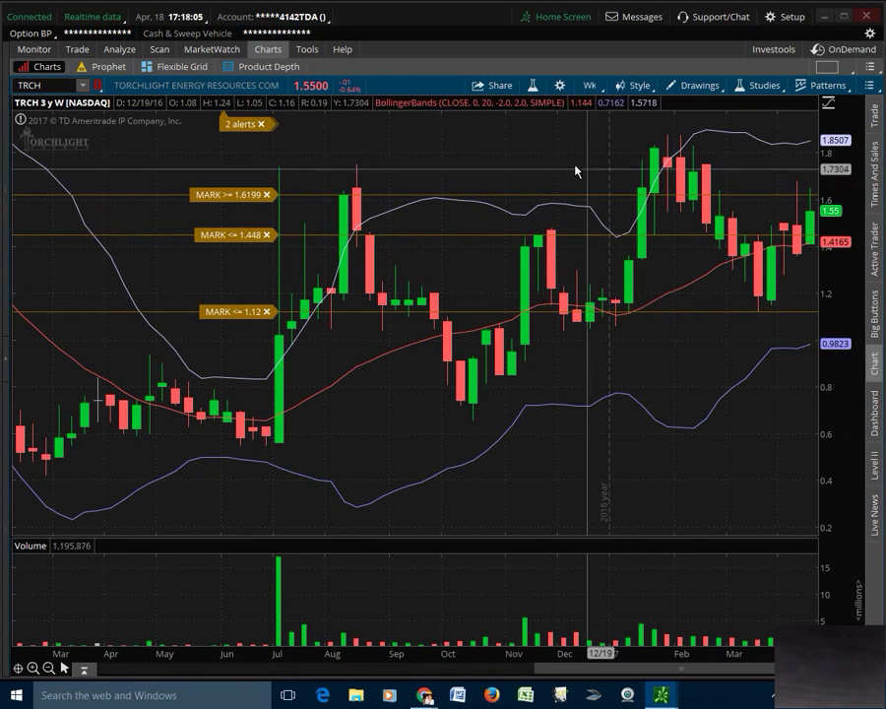
Try 30-day hourly bars, settle on 3 M : D daily candles, then check today's date.
left_click(589, 85)
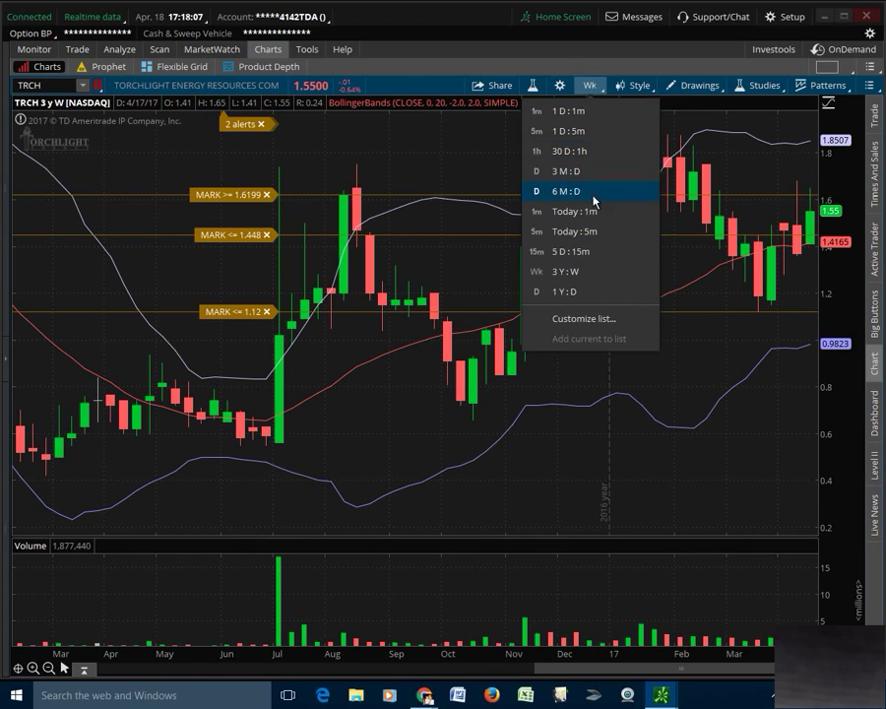
left_click(578, 153)
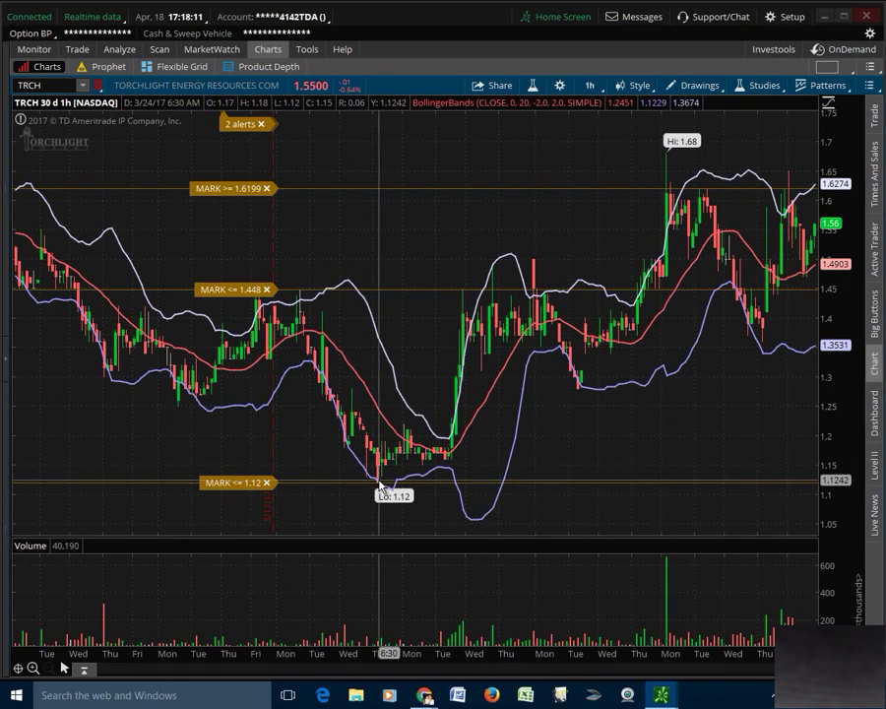
left_click(591, 86)
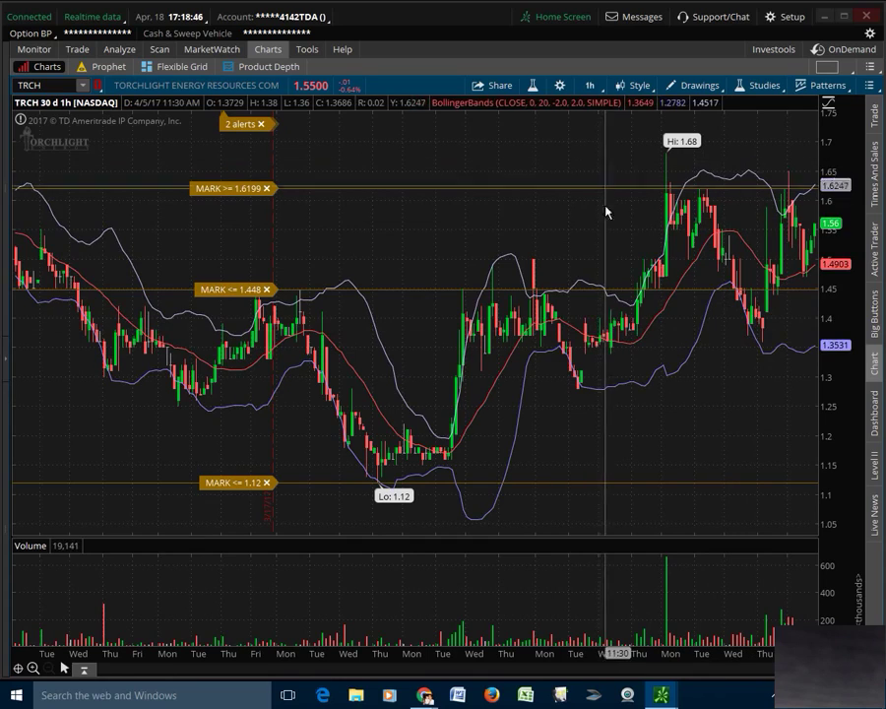
left_click(590, 85)
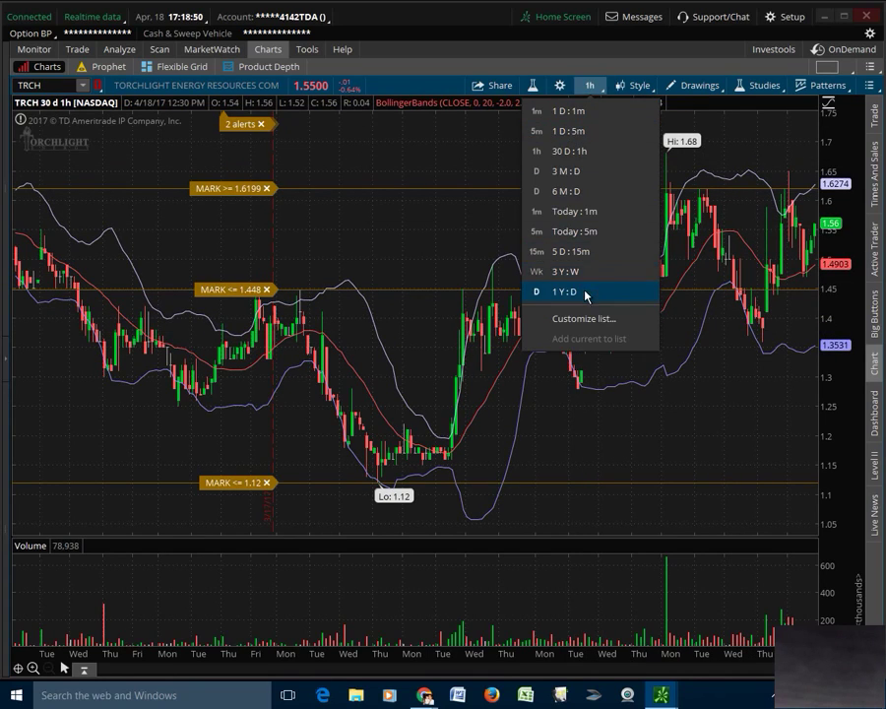
left_click(588, 174)
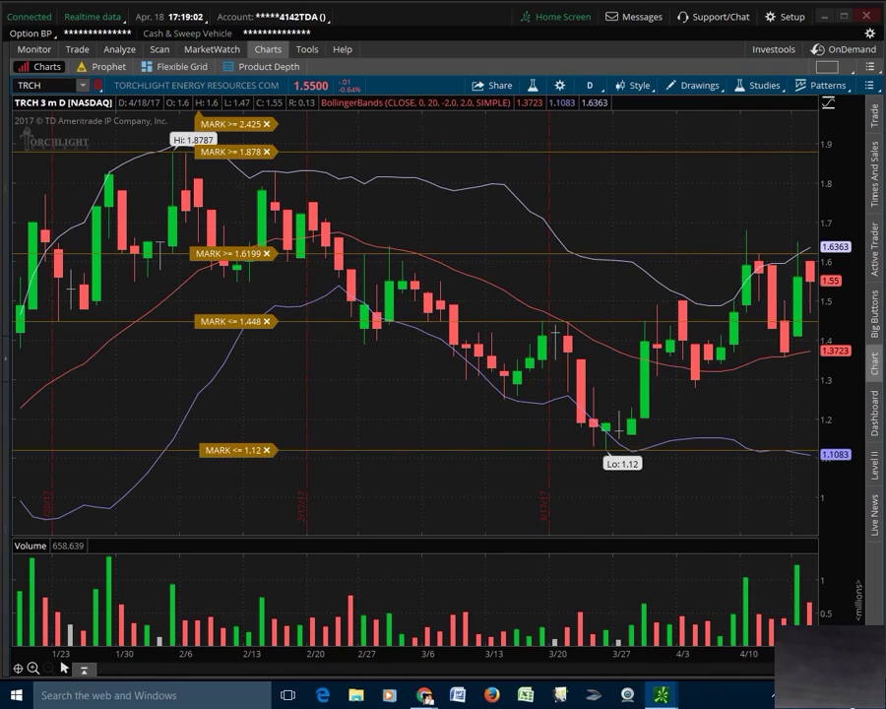
left_click(845, 695)
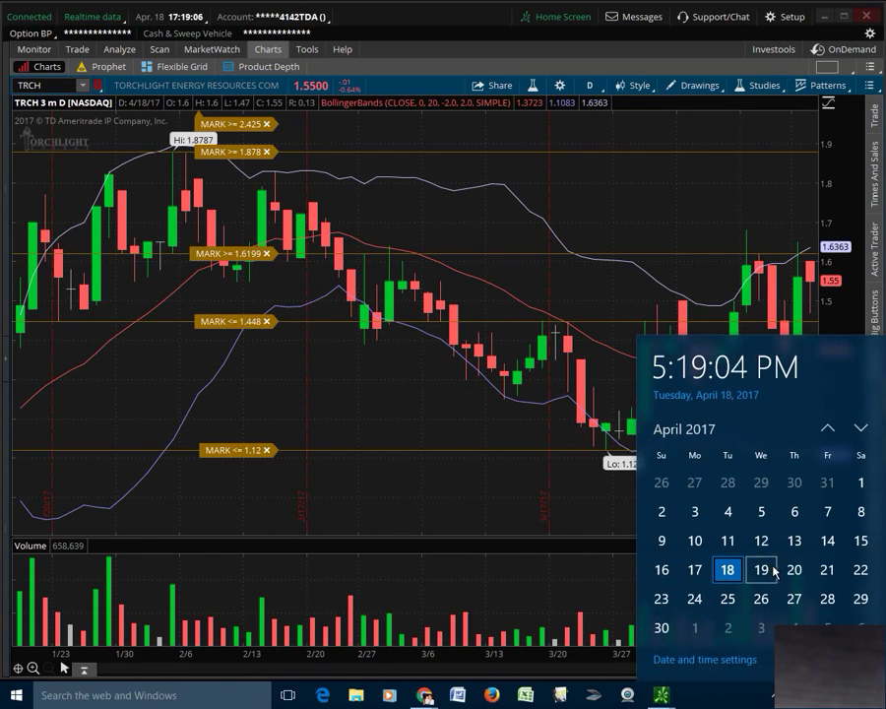
Dismiss the calendar flyout to return to the TRCH chart.
left_click(677, 259)
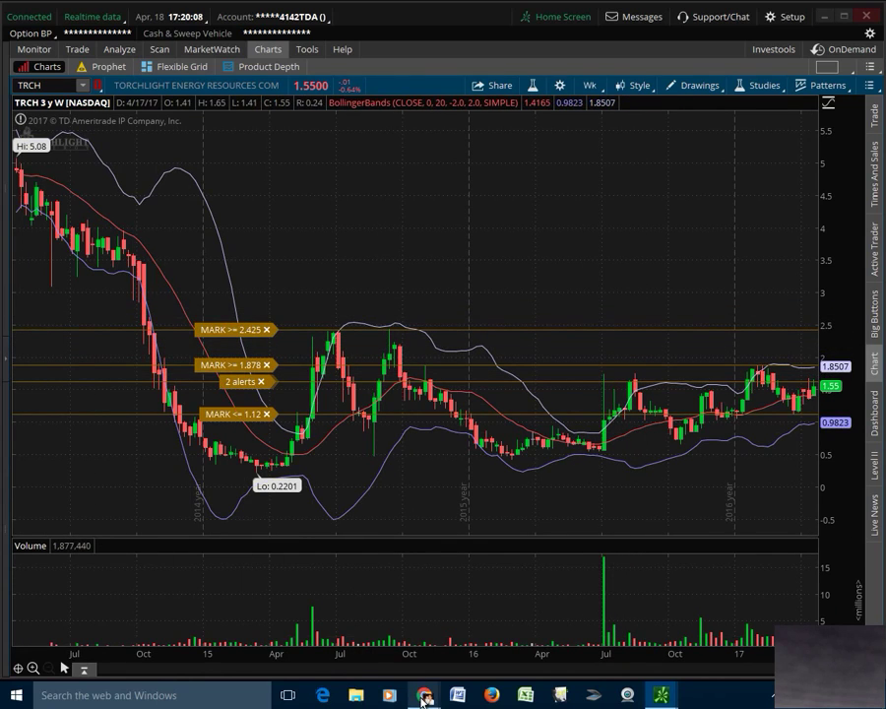
Open TRCH's OTC Markets Filings and Disclosure page, then view Torchlight's Current Projects page.
mouse_move(424, 700)
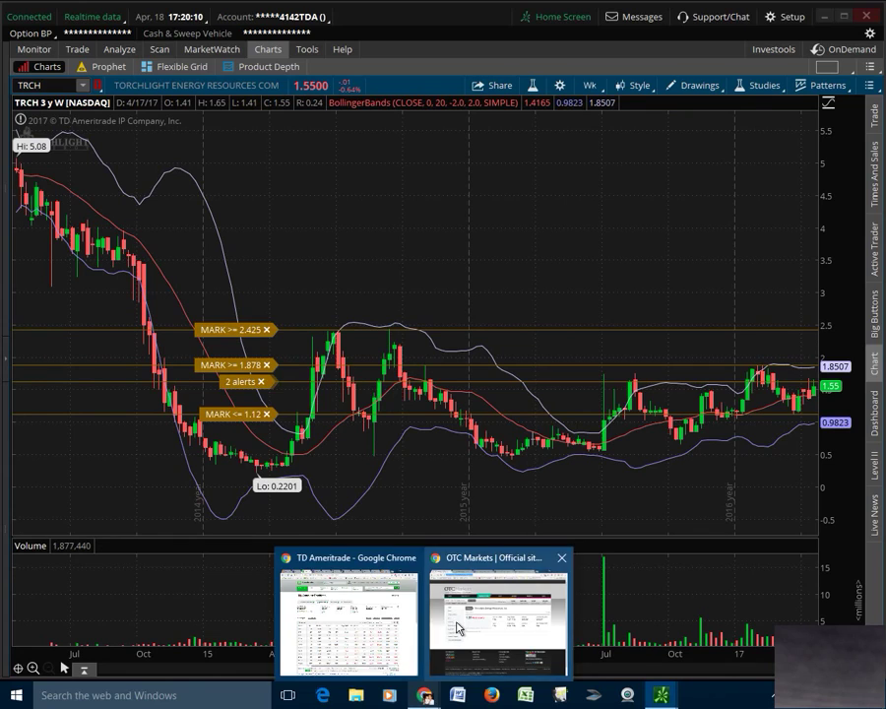
left_click(497, 615)
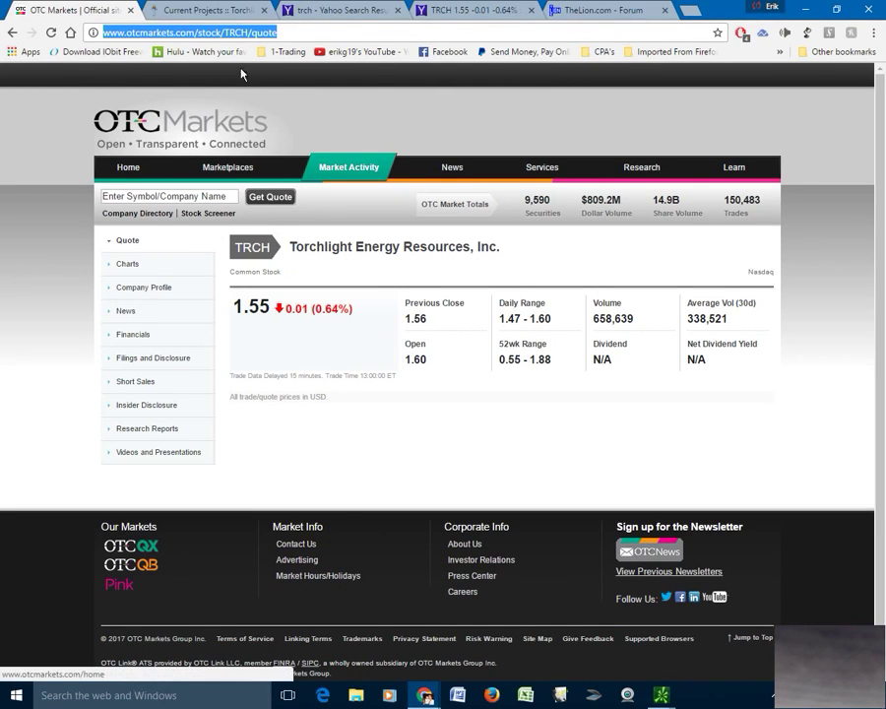
left_click(203, 358)
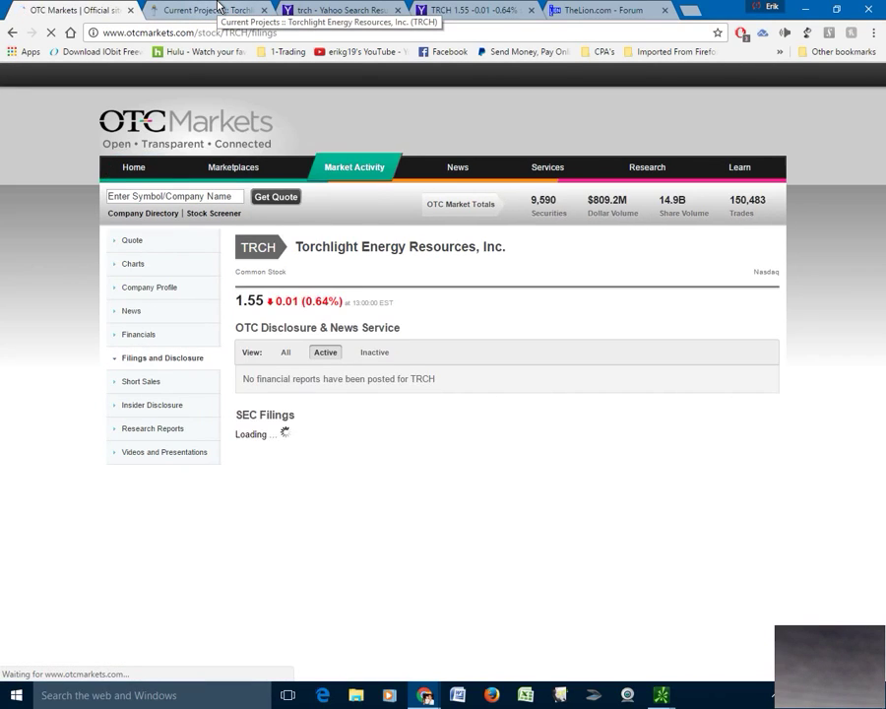
left_click(219, 8)
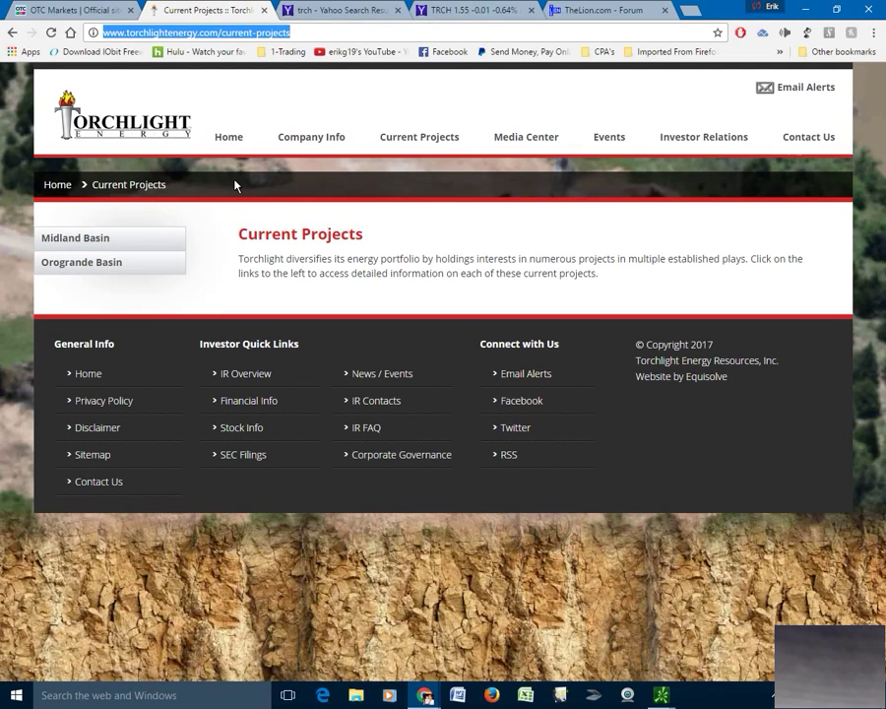
Read Torchlight's Midland Basin project details, highlighting passages along the way.
left_click(75, 239)
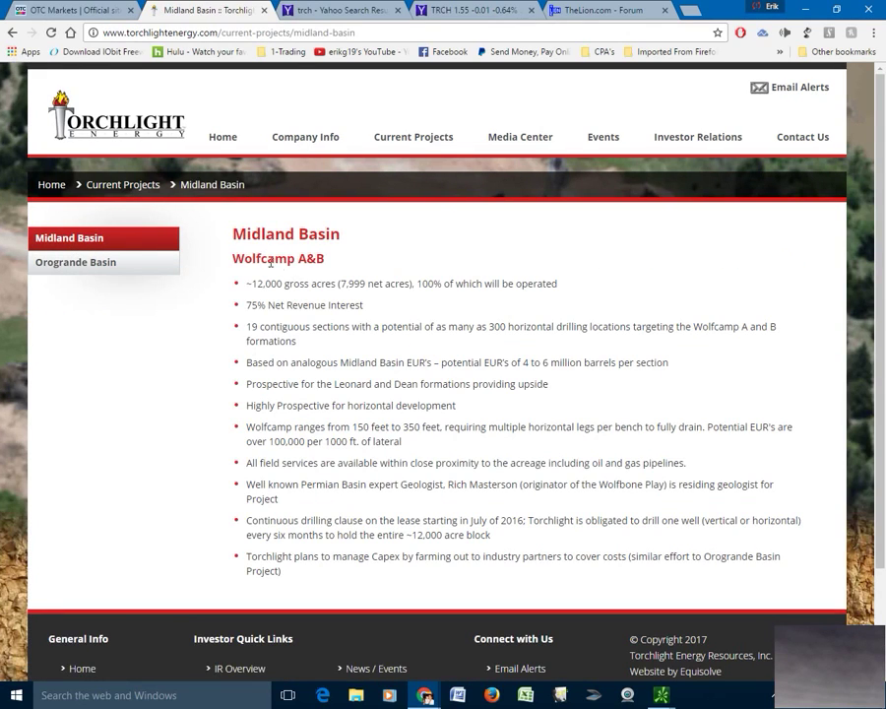
left_click_drag(259, 233, 360, 461)
left_click(360, 499)
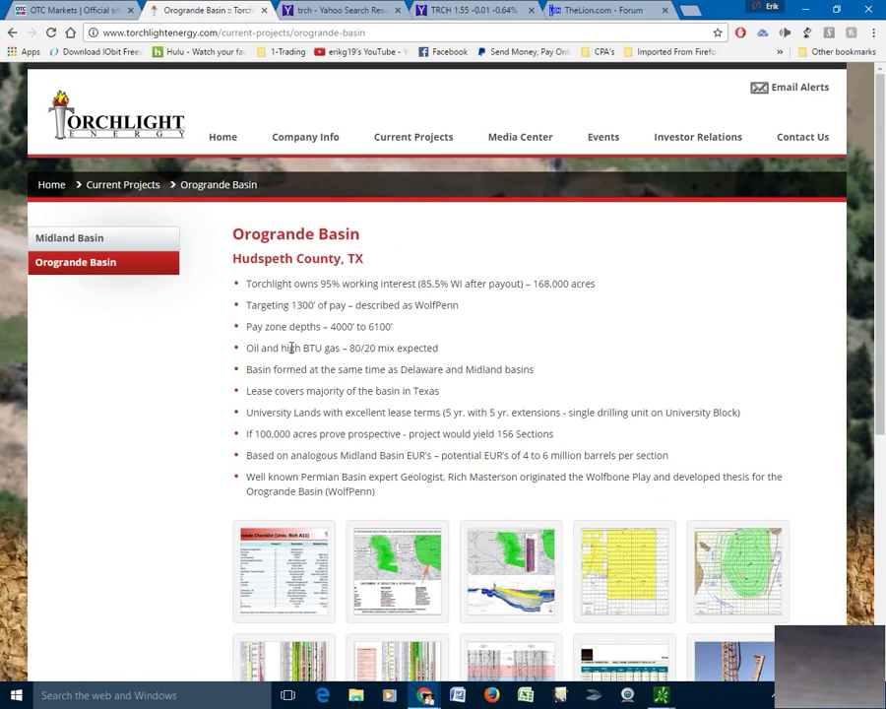
scroll(335, 366, "down", 3)
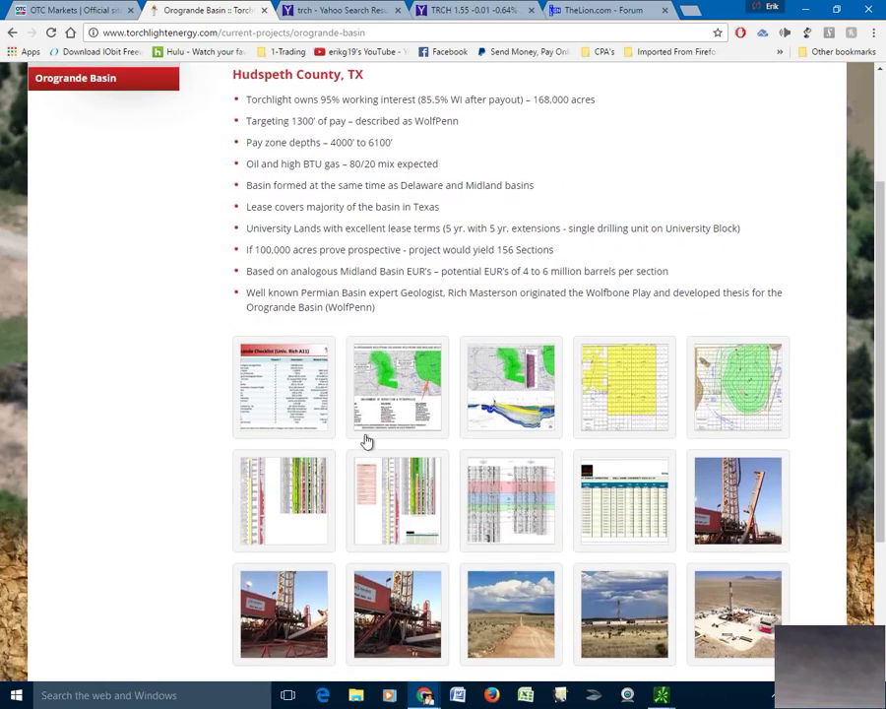
scroll(514, 412, "up", 3)
Read the Orogrande Basin description and bullet points, then go to Yahoo's trch results.
mouse_move(547, 135)
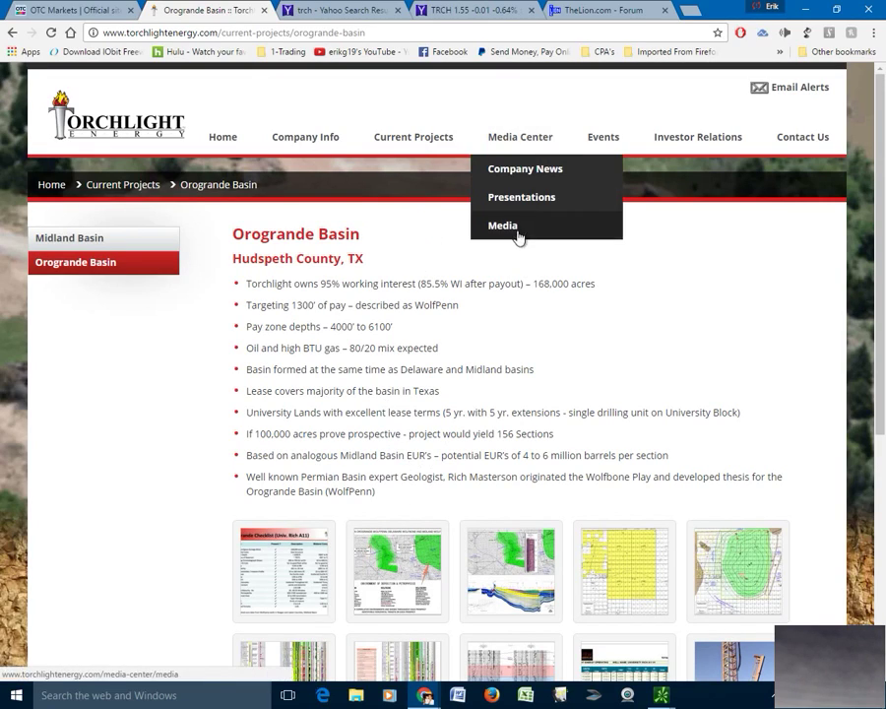
mouse_move(501, 138)
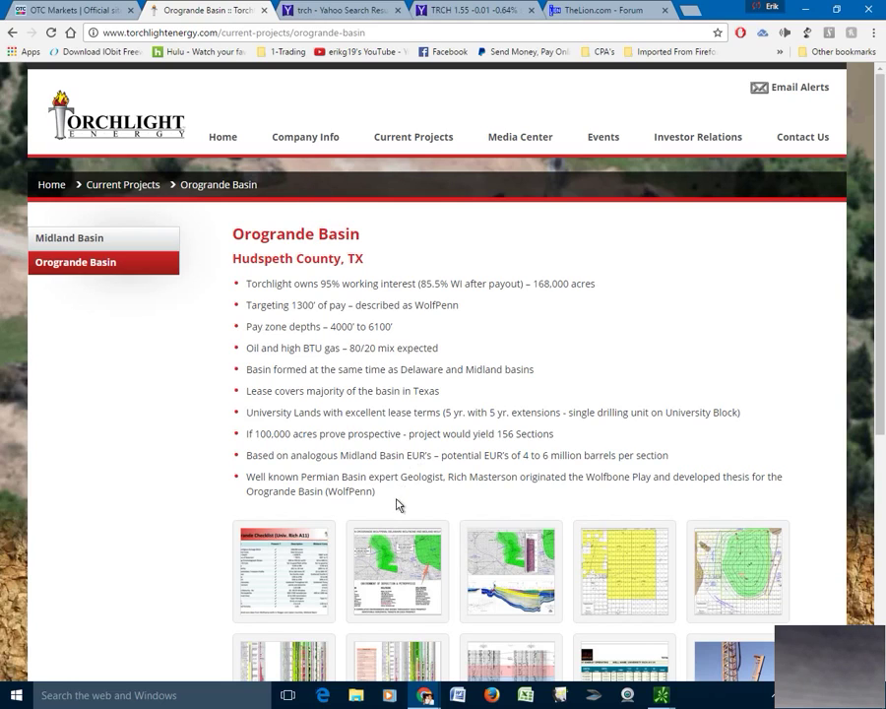
left_click_drag(413, 496, 263, 275)
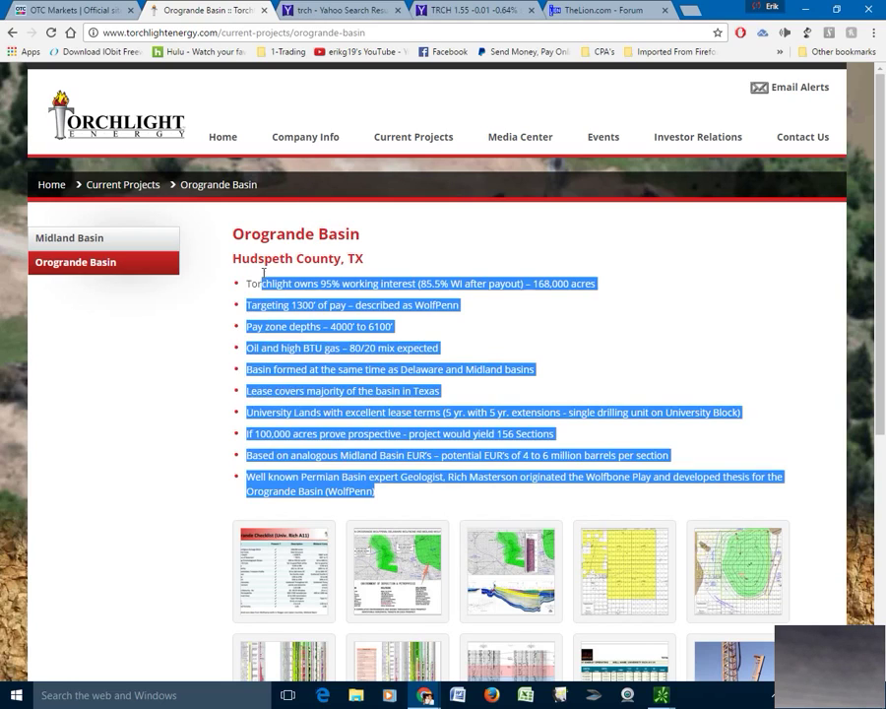
left_click(412, 517)
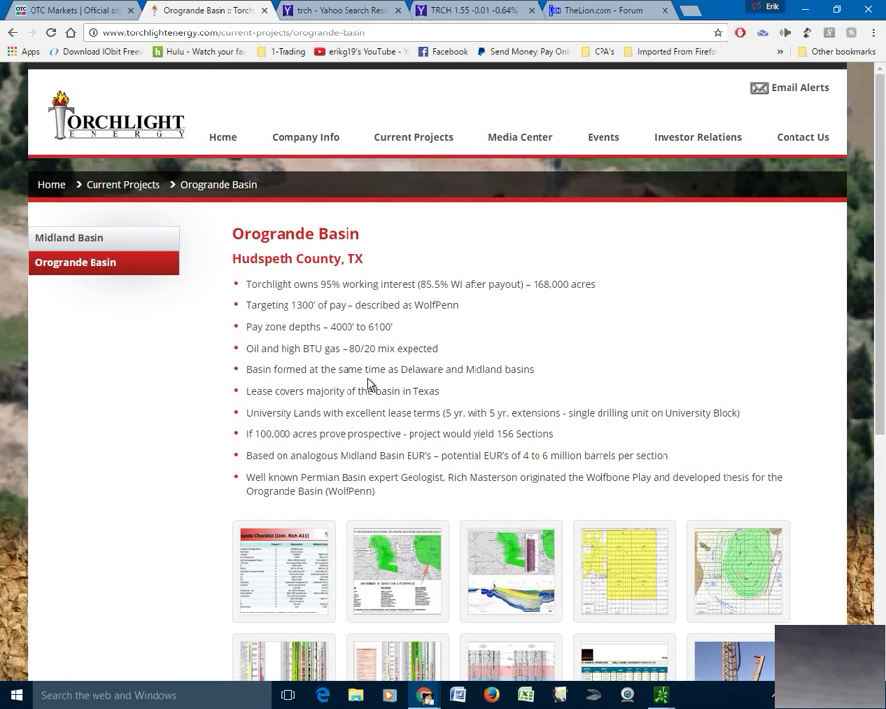
left_click_drag(414, 500, 270, 239)
left_click(350, 405)
left_click(350, 16)
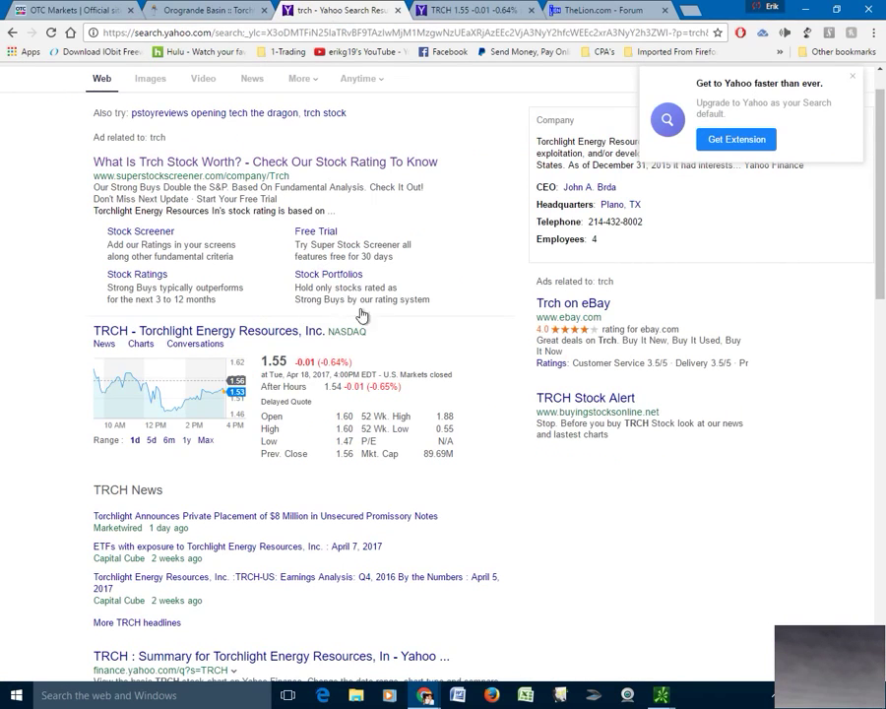
Check the TRCH quote at 1.55 on Yahoo Finance, then go to TheLion.com's TRCH forum.
left_click(468, 8)
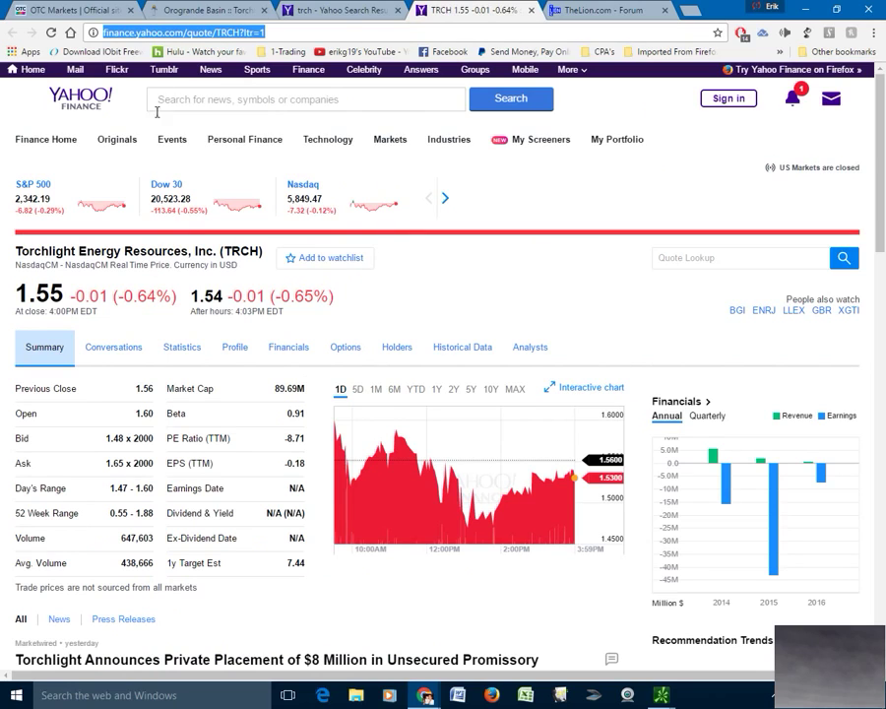
left_click(606, 10)
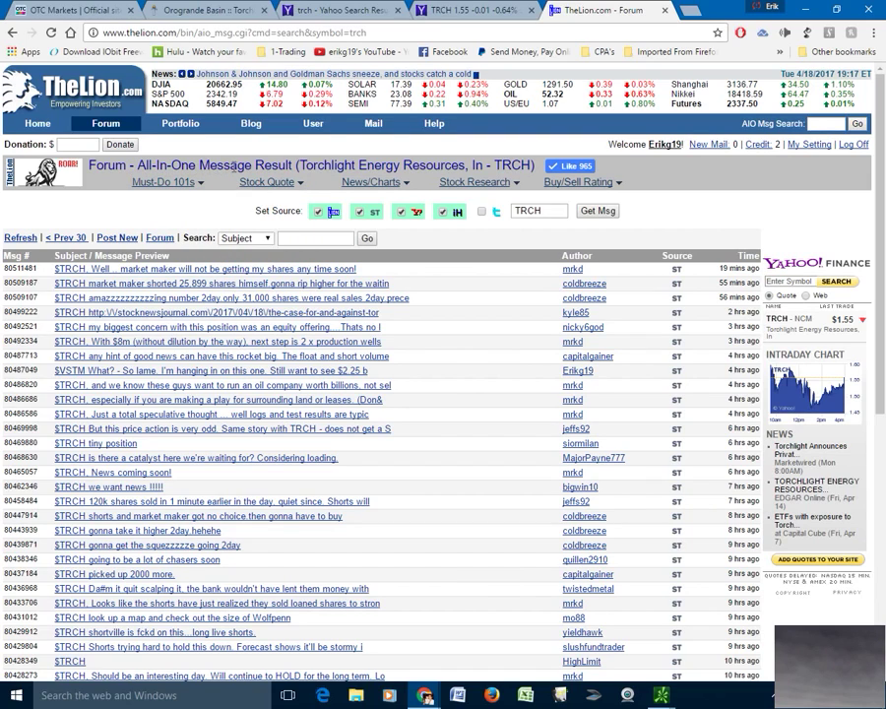
Reload TheLion.com's TRCH forum, flip through the research tabs, and return to thinkorswim.
left_click(50, 33)
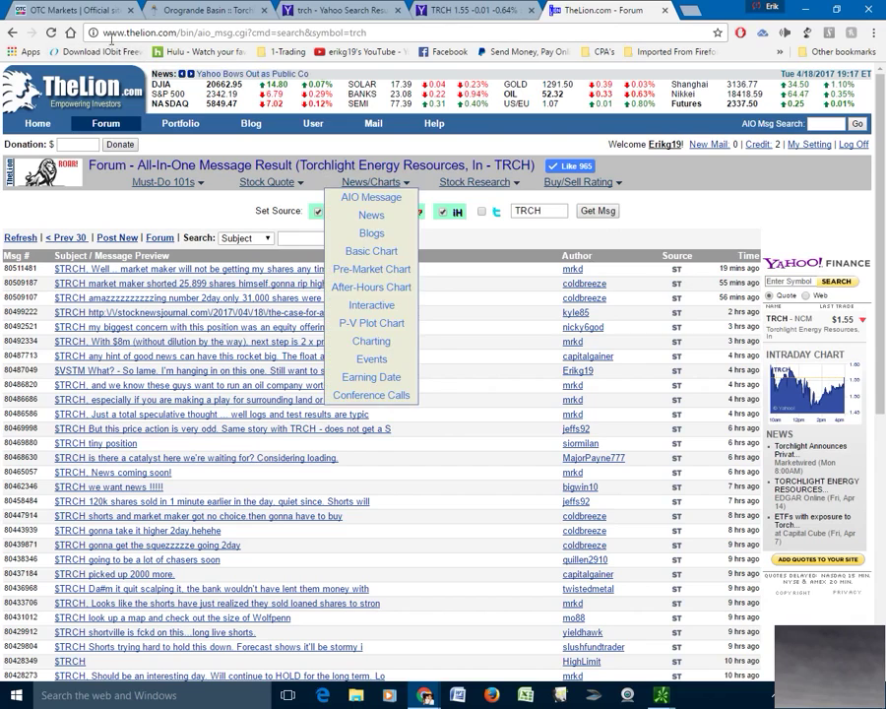
left_click(51, 33)
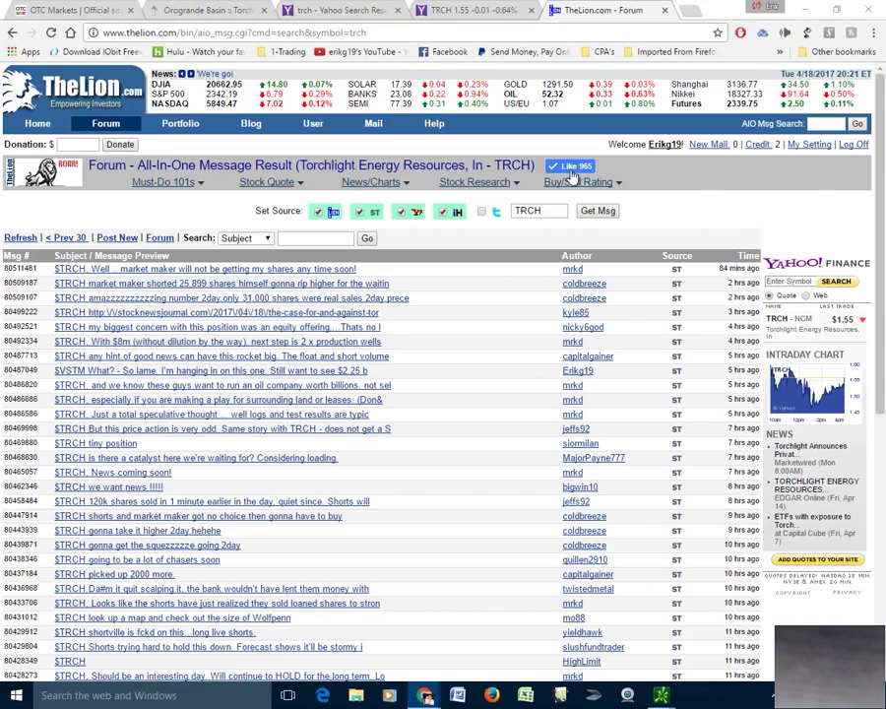
left_click(198, 9)
left_click(339, 10)
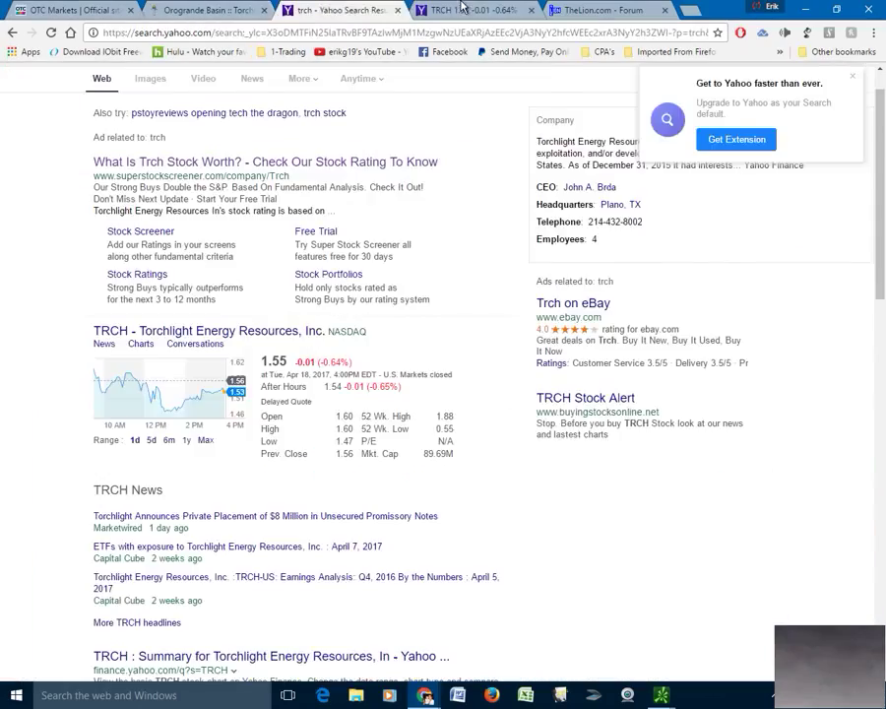
left_click(473, 10)
left_click(601, 10)
left_click(805, 9)
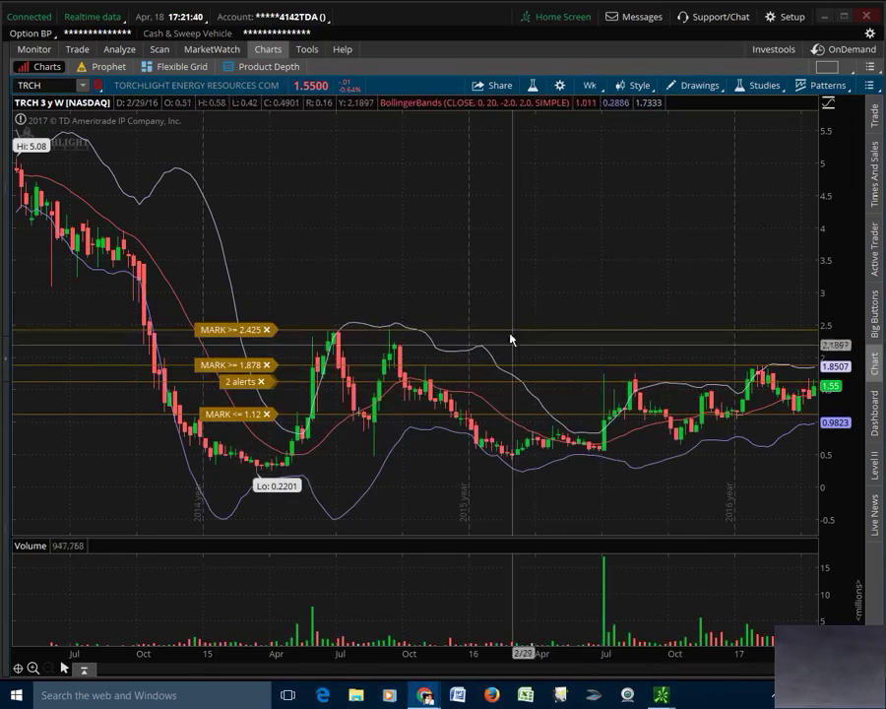